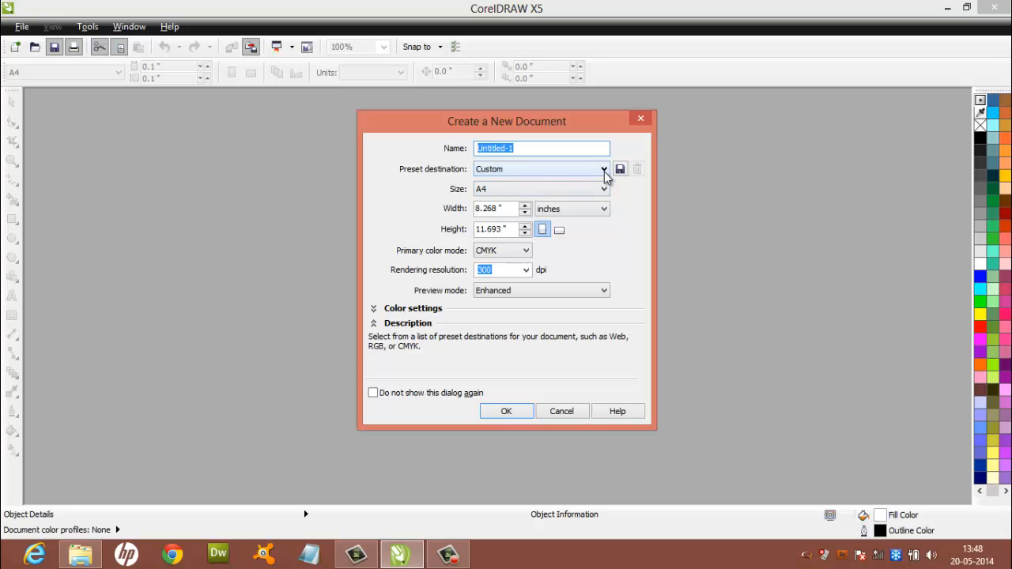
# - Try the Web, CorelDRAW default and Default CMYK preset destinations for the new document
pyautogui.click(603, 170)
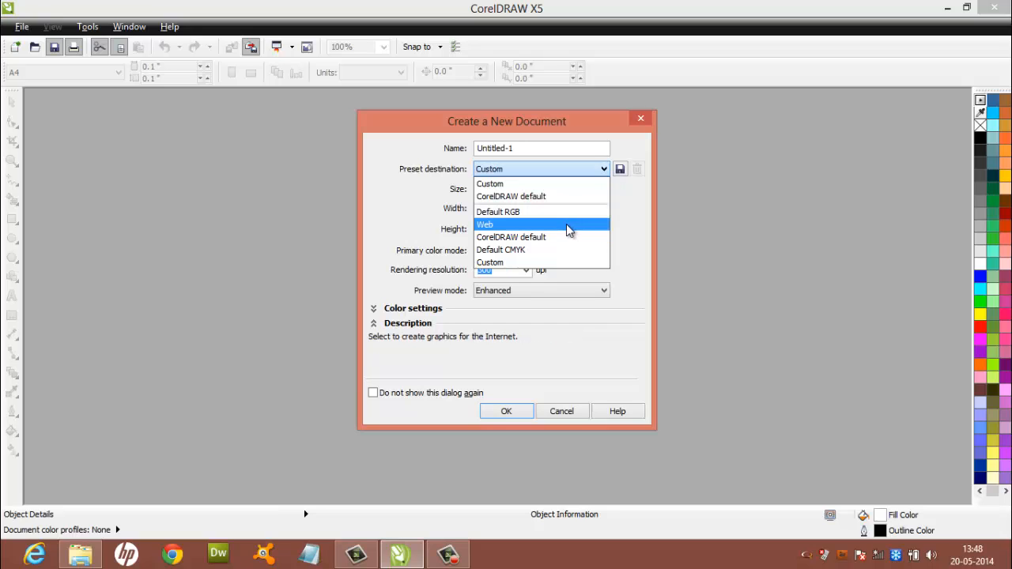
pyautogui.click(567, 227)
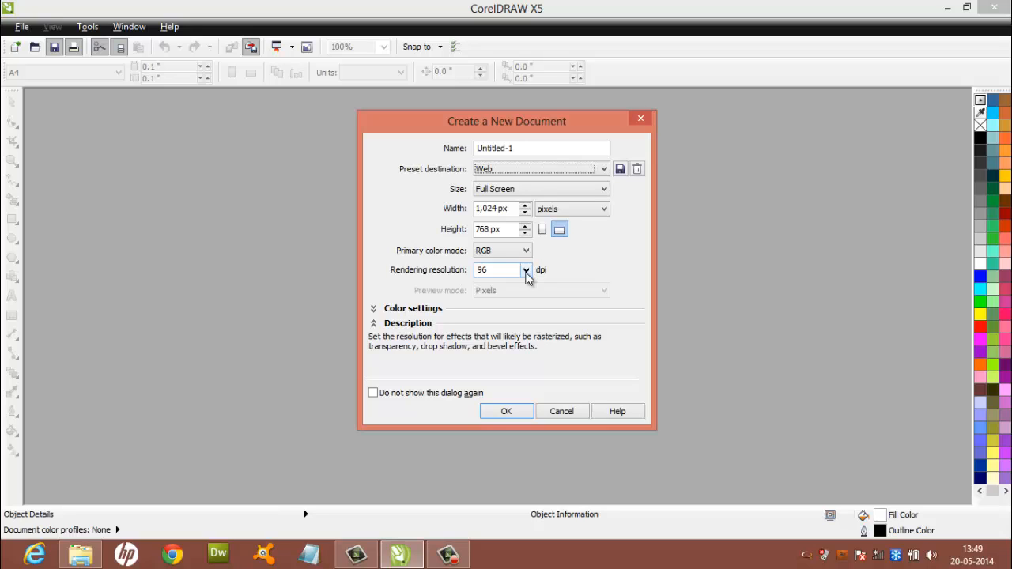
pyautogui.click(603, 170)
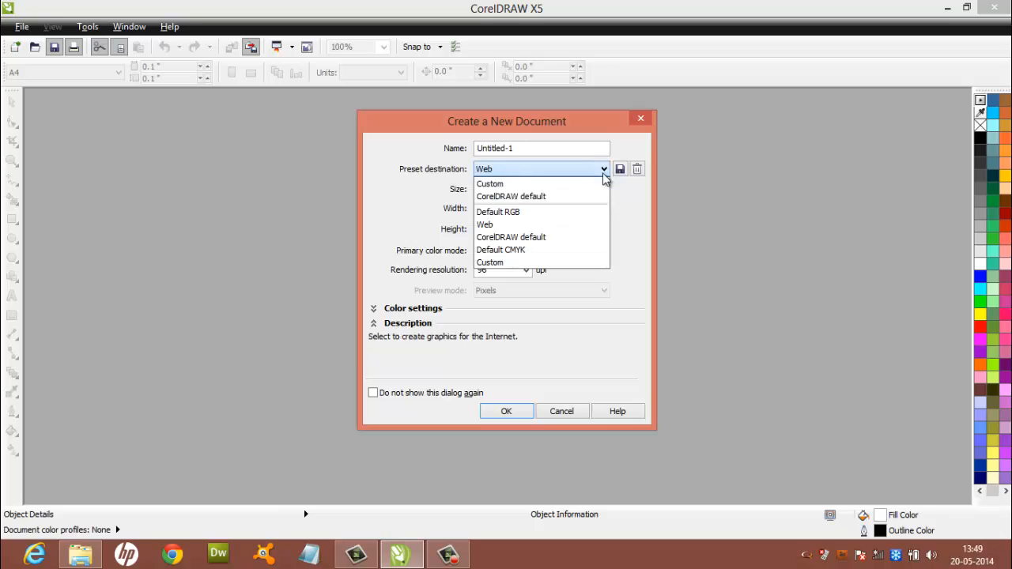
pyautogui.click(566, 235)
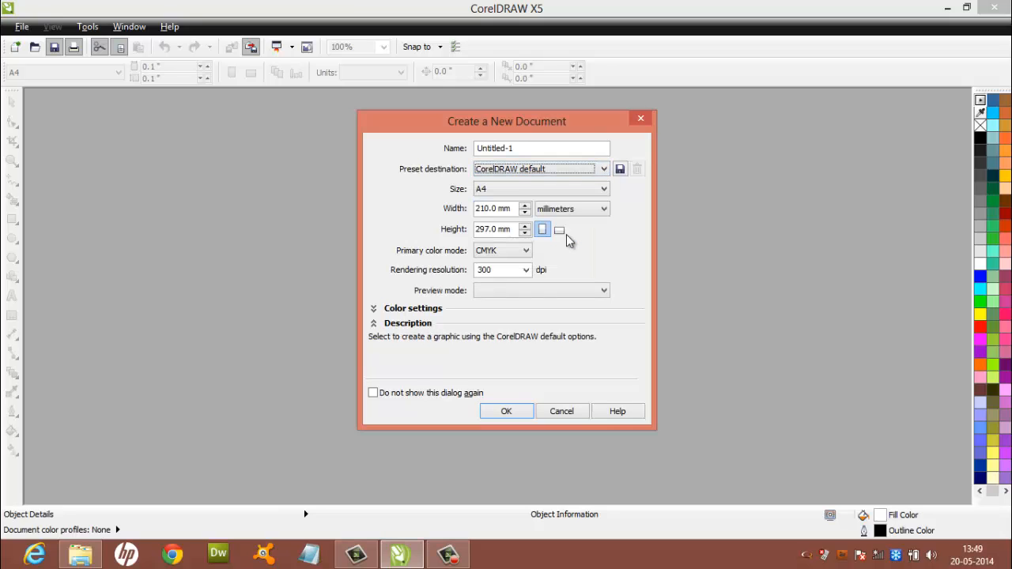
pyautogui.click(604, 168)
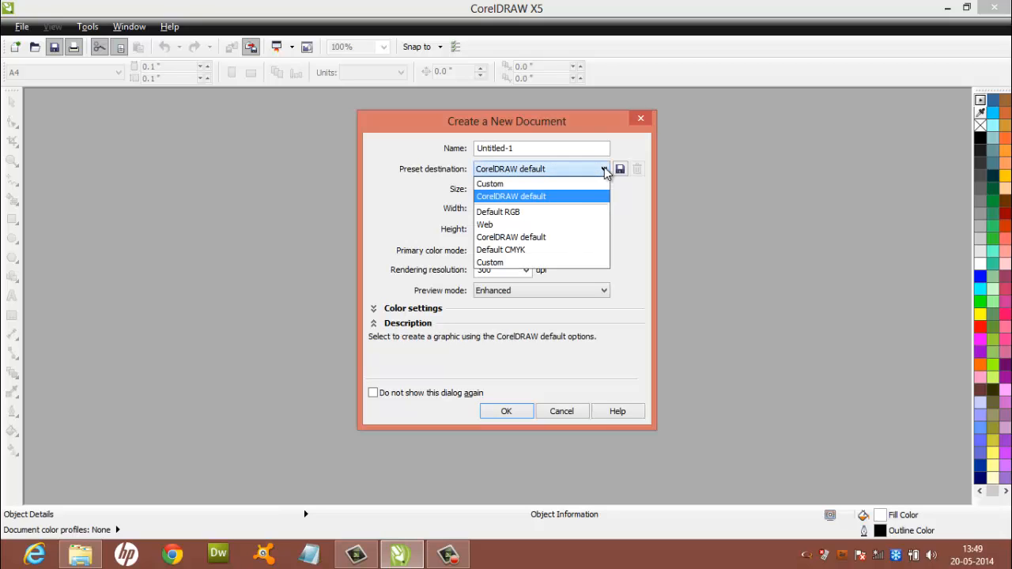
pyautogui.click(565, 247)
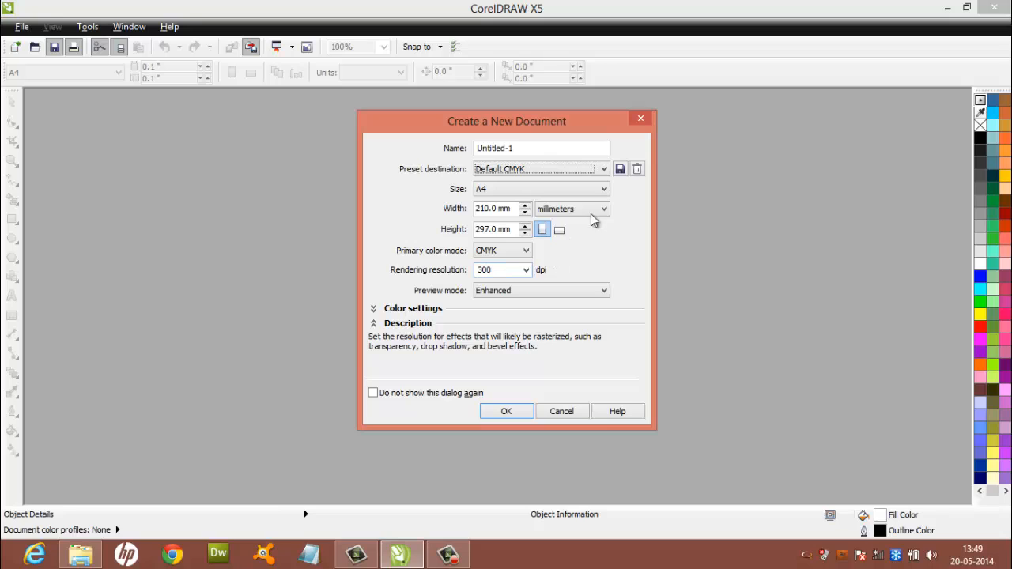
# - Set up the new document with the Custom preset destination and an A4 page measured in inches
pyautogui.click(604, 170)
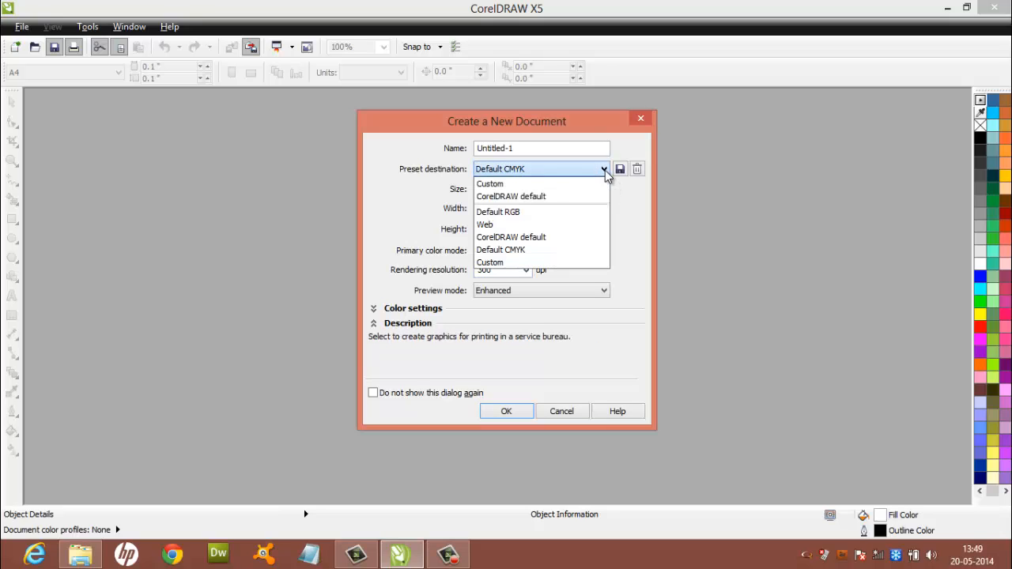
pyautogui.click(541, 266)
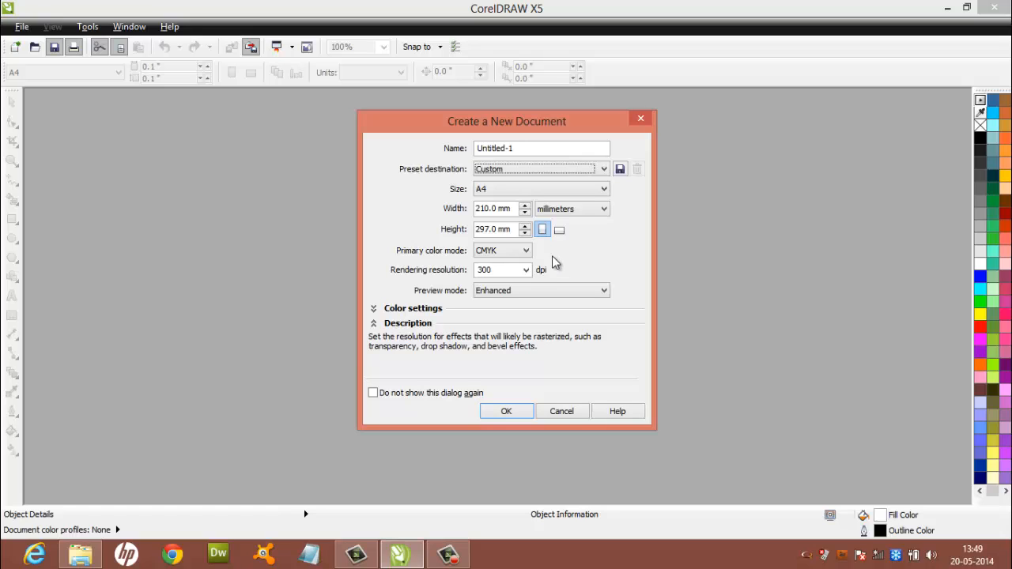
pyautogui.click(605, 191)
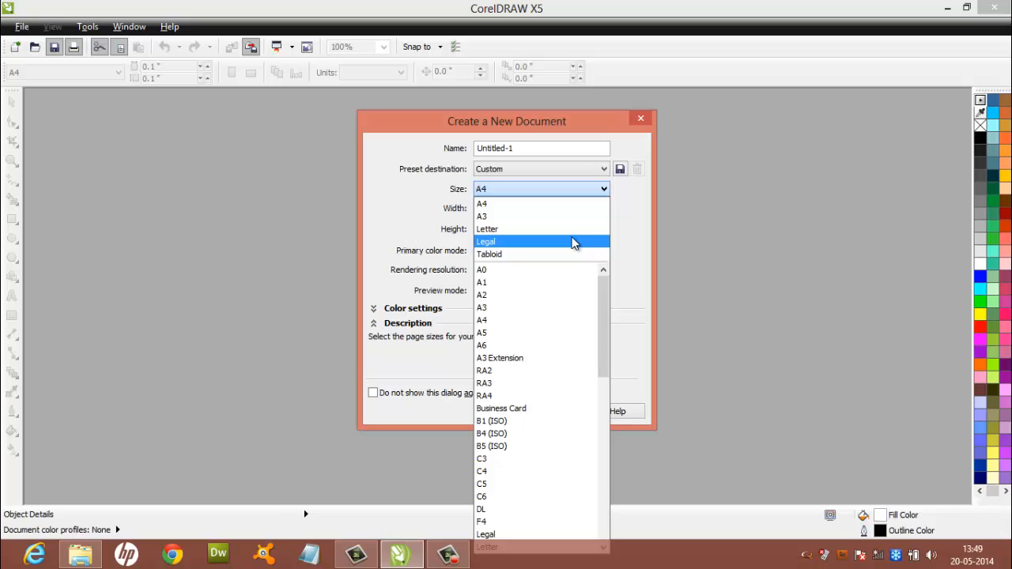
pyautogui.click(542, 207)
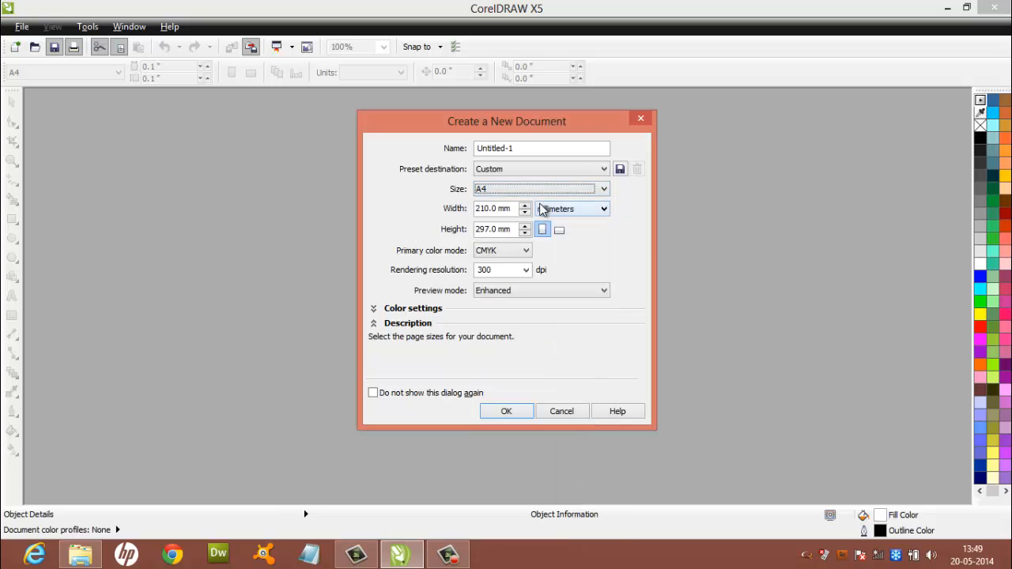
pyautogui.click(604, 208)
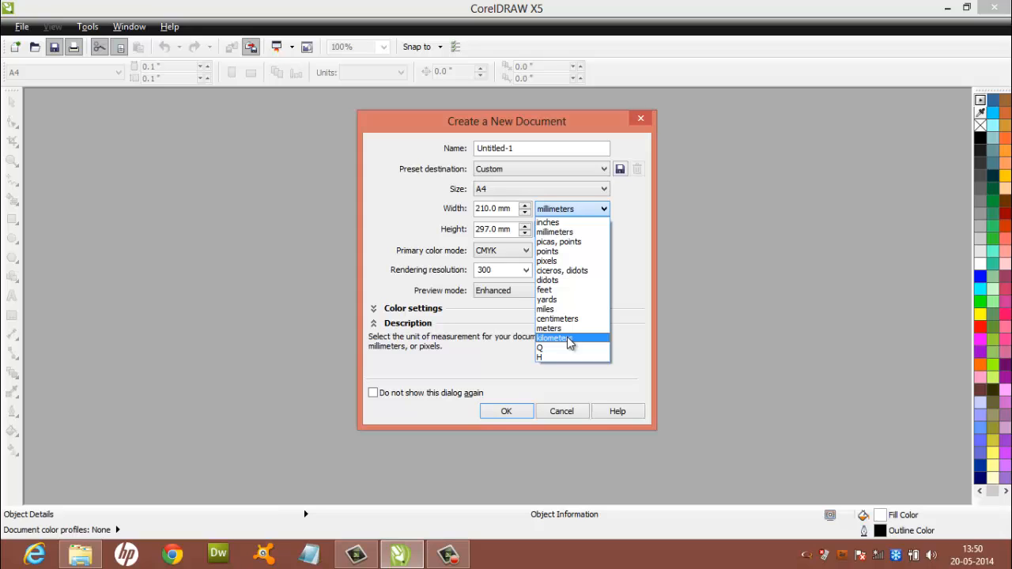
pyautogui.click(575, 225)
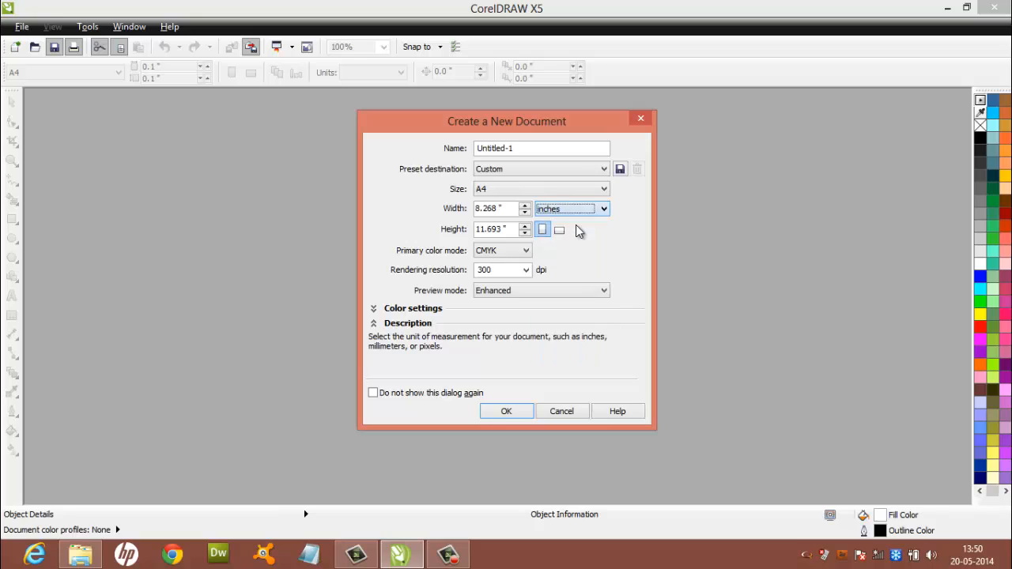
# - Set the new document's primary color mode to RGB and its rendering resolution to 96 dpi
pyautogui.click(525, 256)
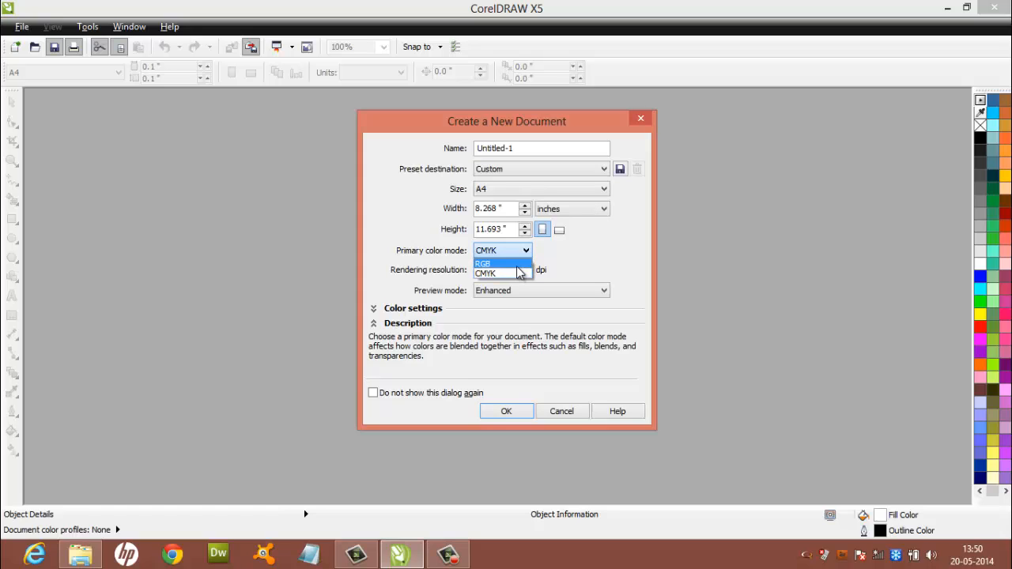
pyautogui.click(513, 263)
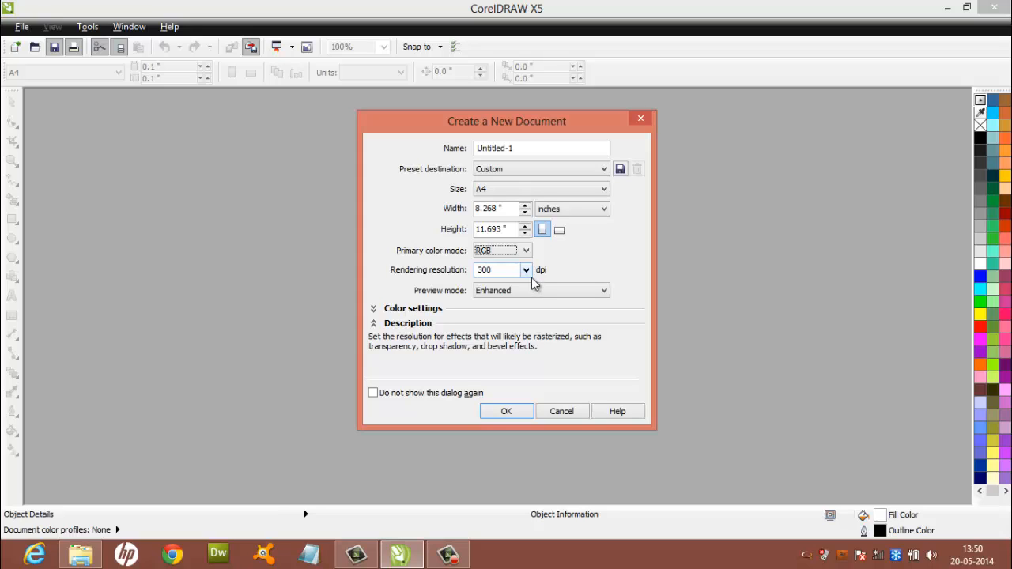
pyautogui.click(527, 271)
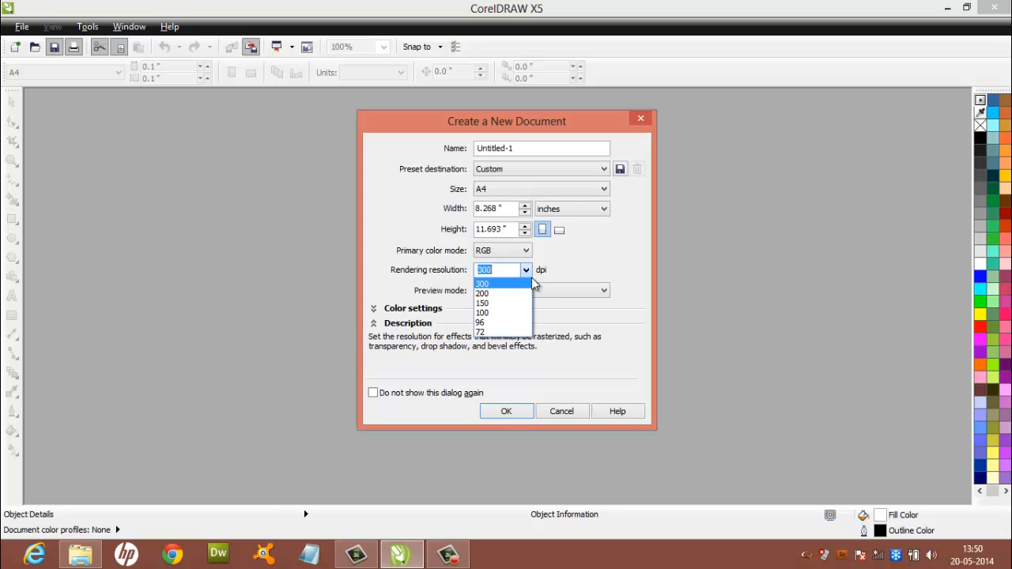
pyautogui.click(505, 324)
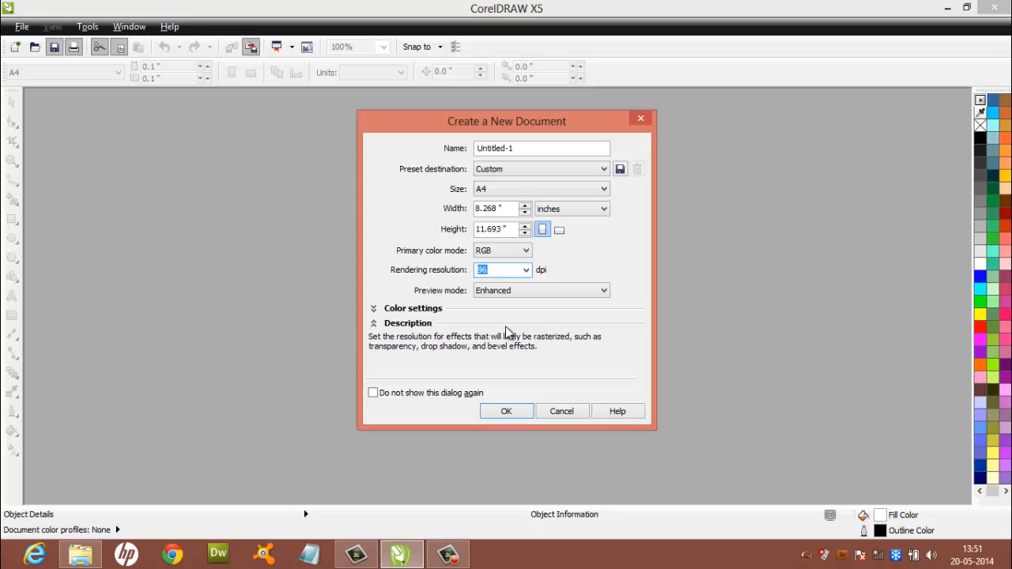
# - Examine the available preset destinations and the full list of page sizes for the new document
pyautogui.click(604, 170)
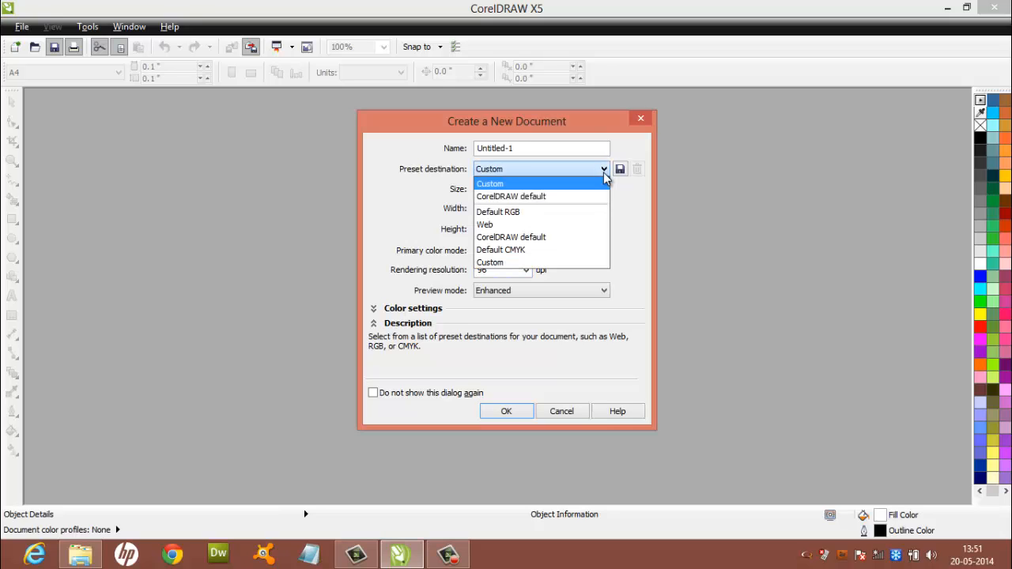
pyautogui.click(603, 172)
pyautogui.click(602, 190)
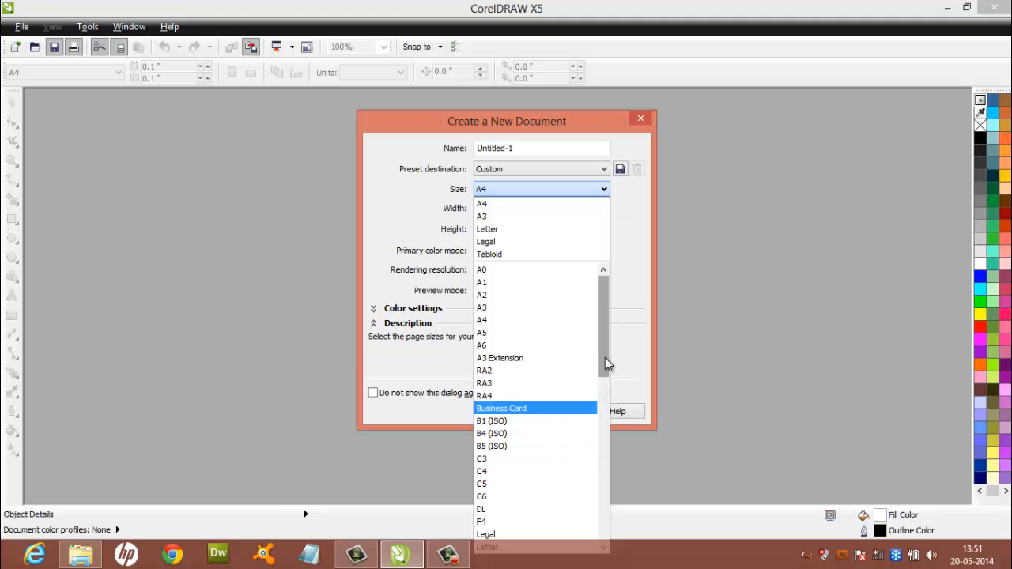
pyautogui.moveTo(605, 358); pyautogui.dragTo(601, 484)
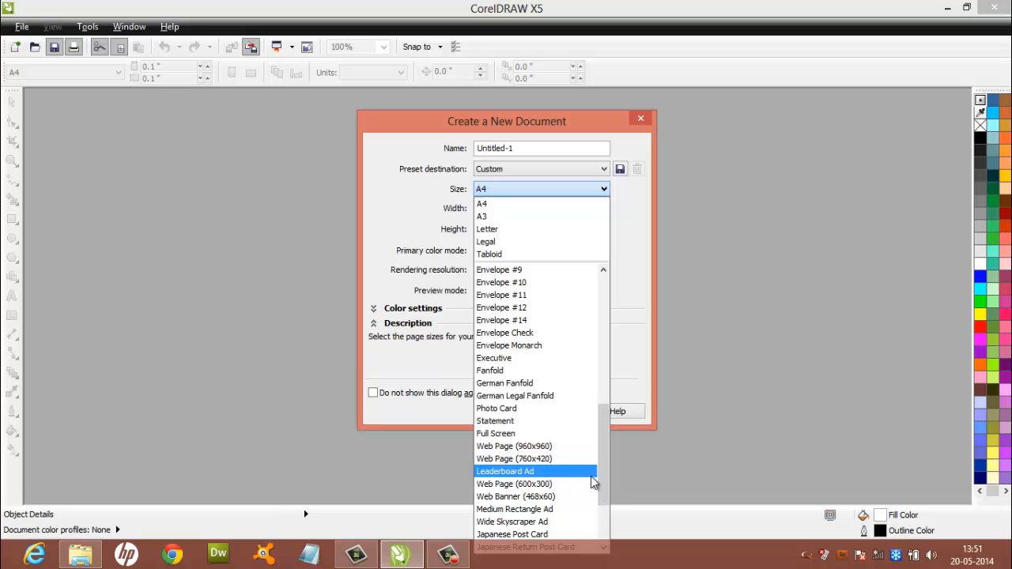
pyautogui.moveTo(603, 478); pyautogui.dragTo(601, 488)
pyautogui.moveTo(599, 506); pyautogui.dragTo(599, 510)
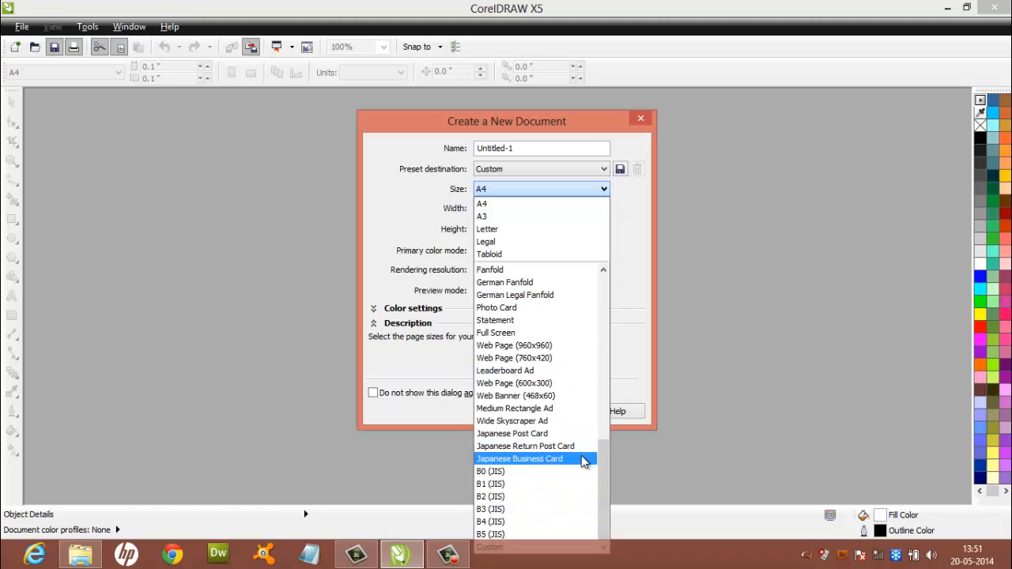
pyautogui.moveTo(600, 453); pyautogui.dragTo(593, 275)
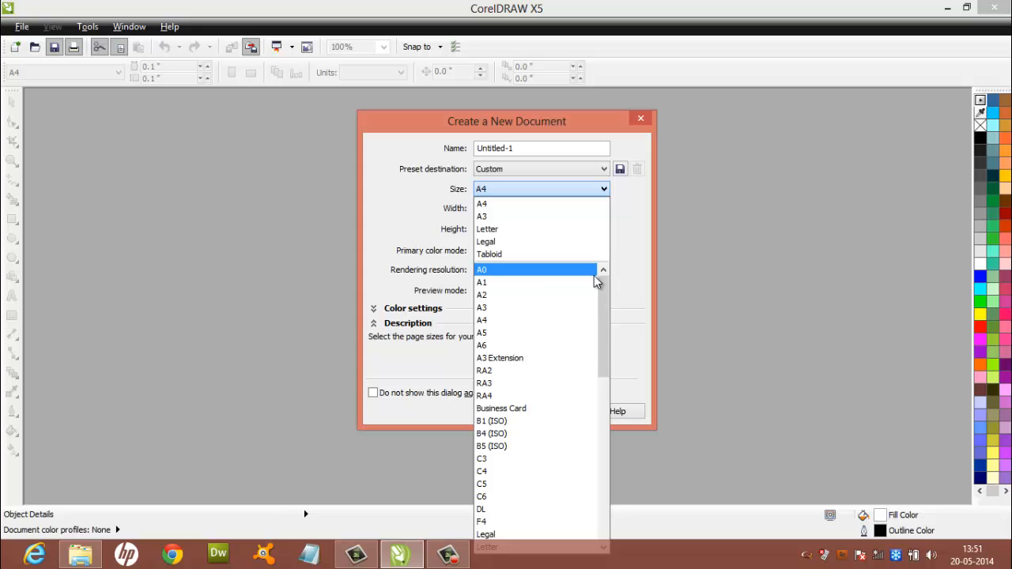
pyautogui.click(433, 233)
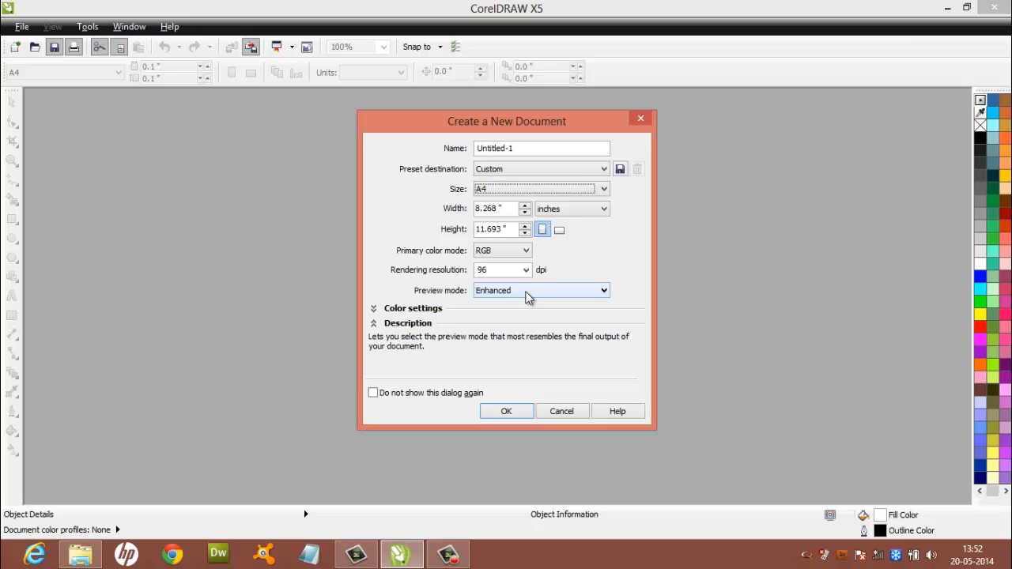
# - Try the Business Card page size for the new document, followed by Envelope #9
pyautogui.click(603, 188)
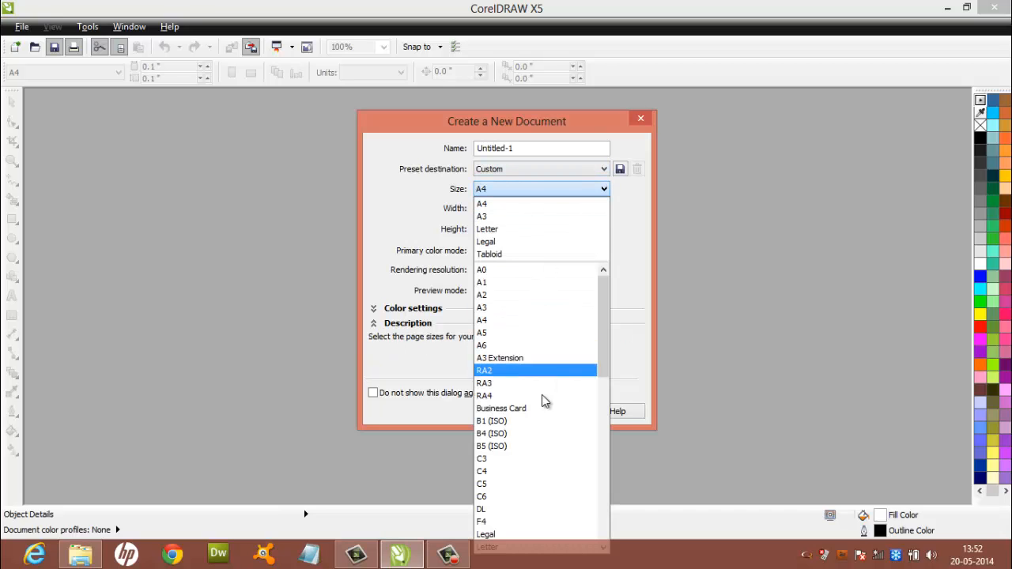
pyautogui.moveTo(600, 352); pyautogui.dragTo(600, 309)
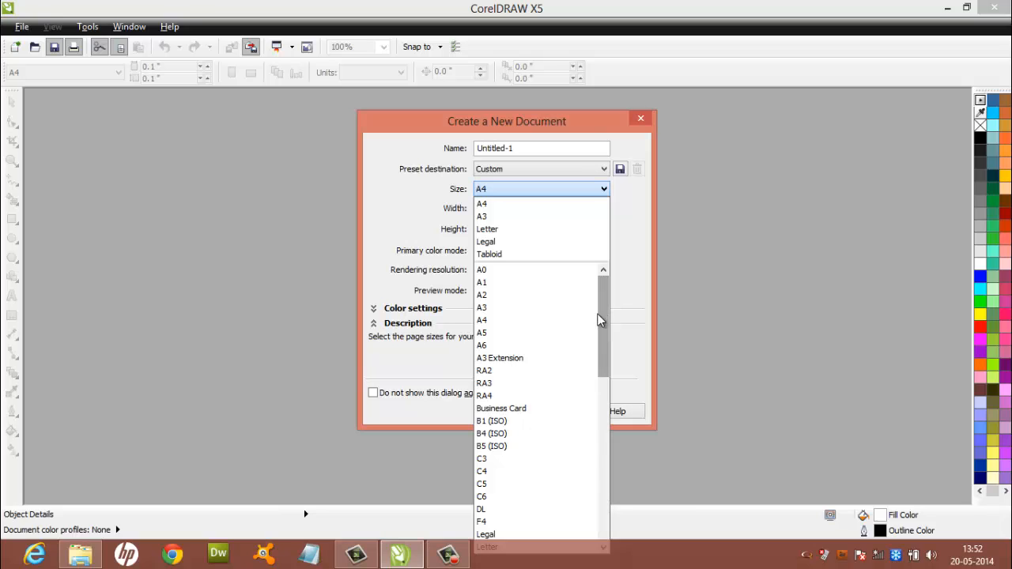
pyautogui.click(520, 407)
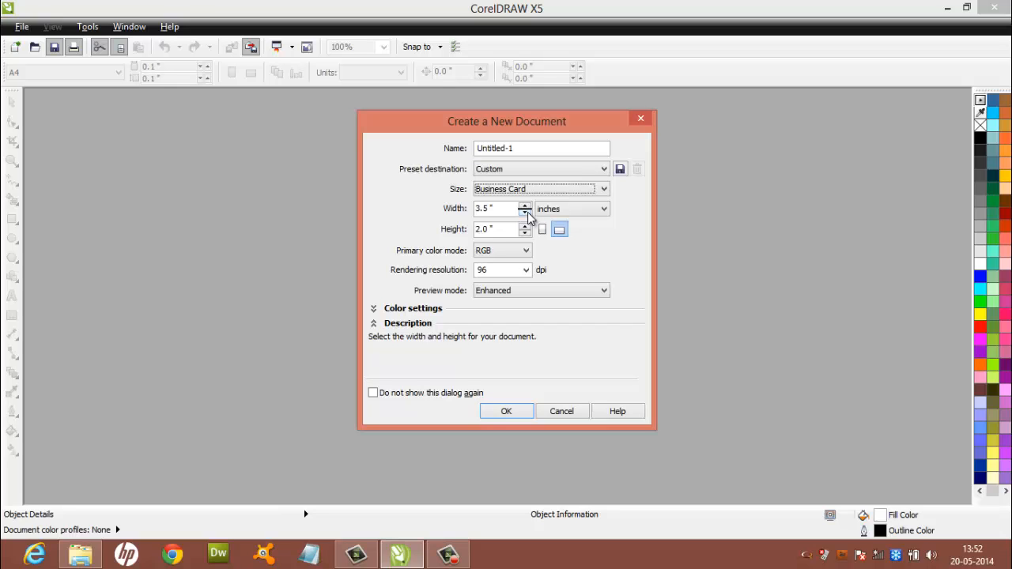
pyautogui.click(561, 192)
pyautogui.moveTo(608, 304); pyautogui.dragTo(590, 403)
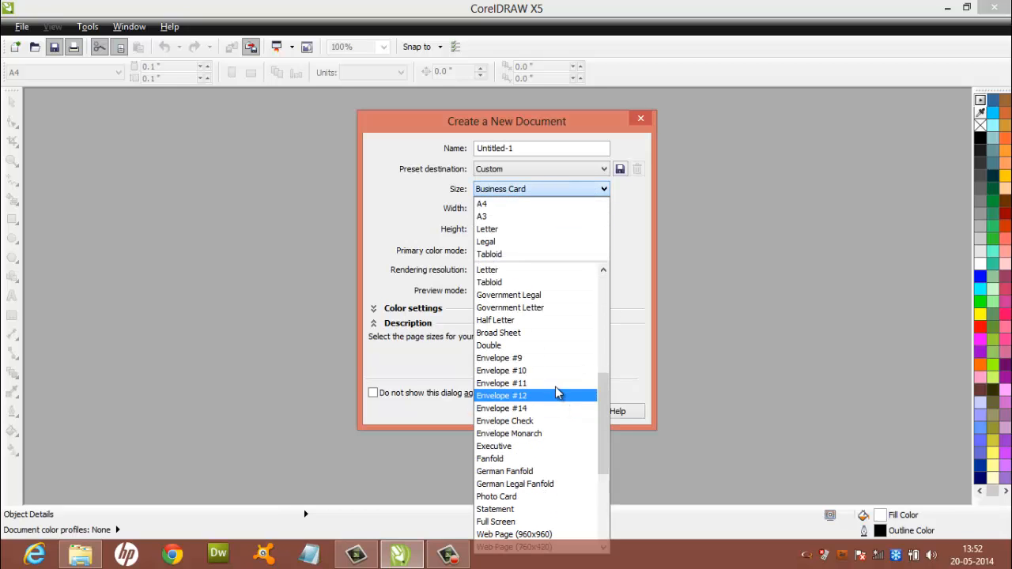
pyautogui.click(554, 359)
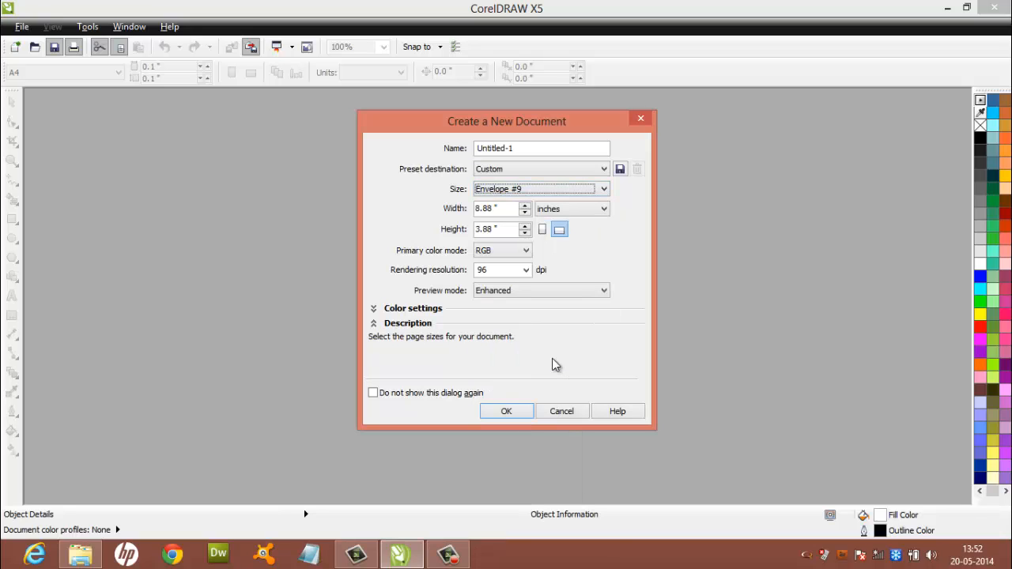
# - Try the Envelope #14 page size for the new document, followed by Government Legal
pyautogui.click(606, 193)
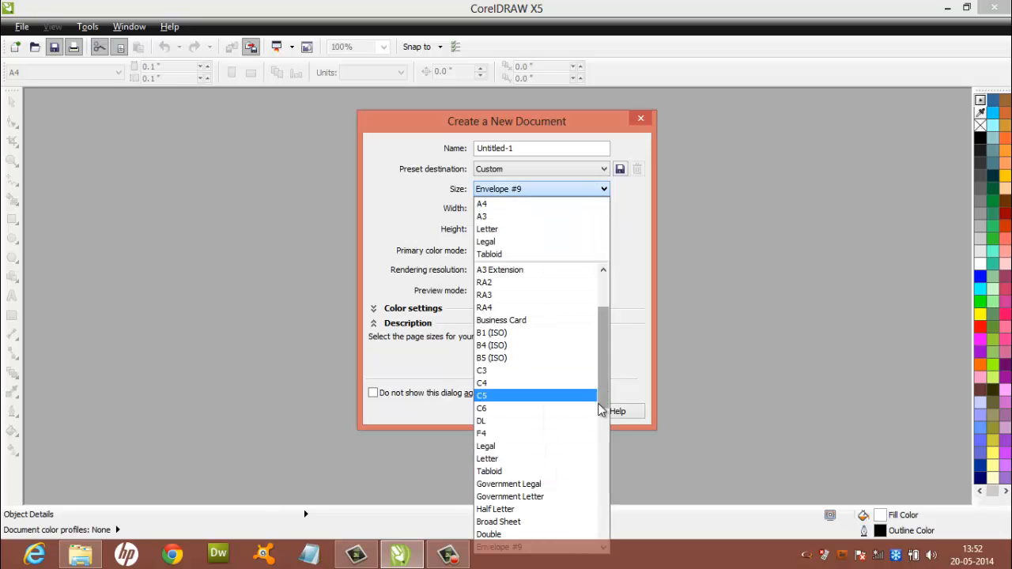
pyautogui.scroll(-6, 589, 443)
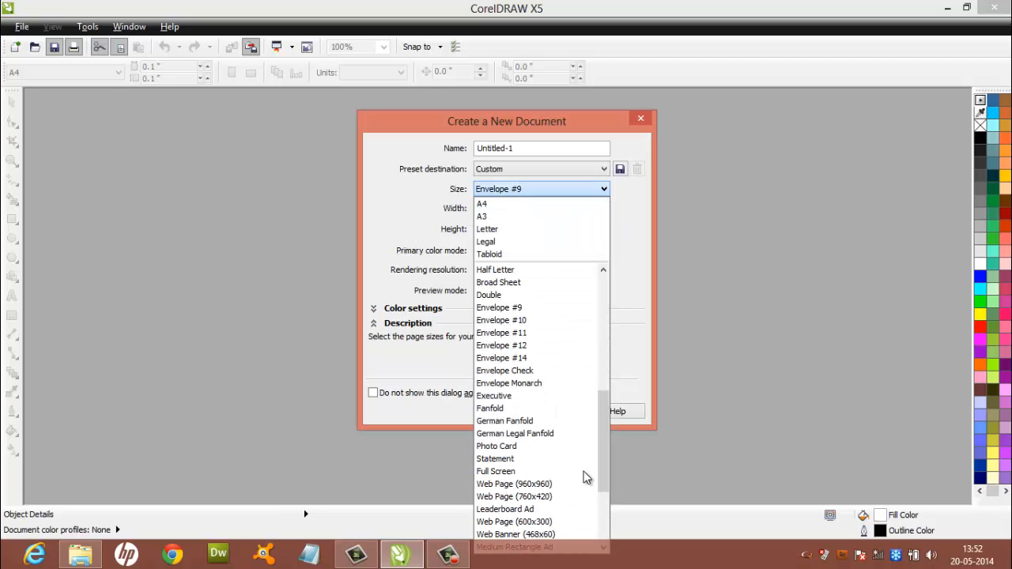
pyautogui.click(553, 357)
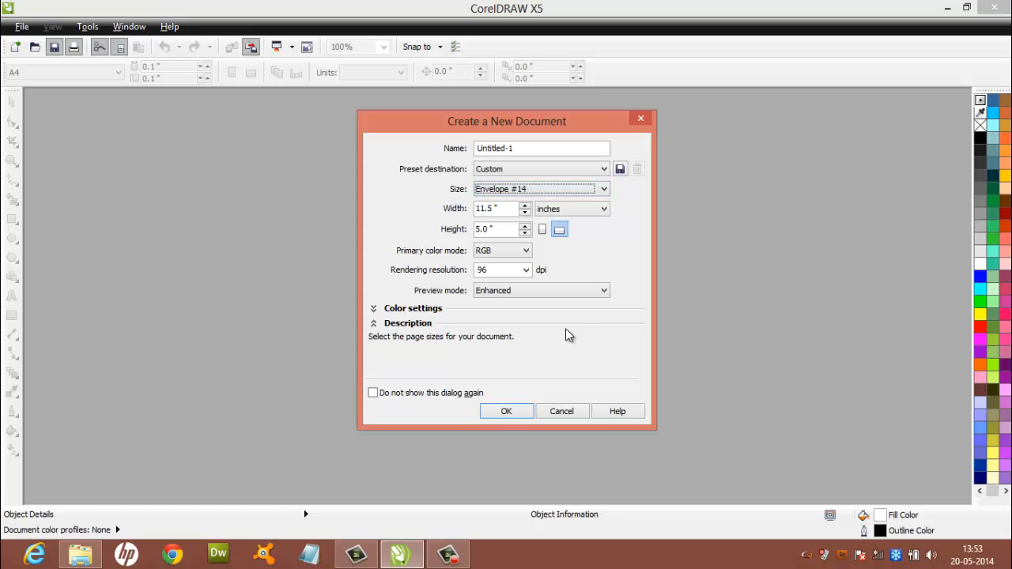
pyautogui.click(604, 190)
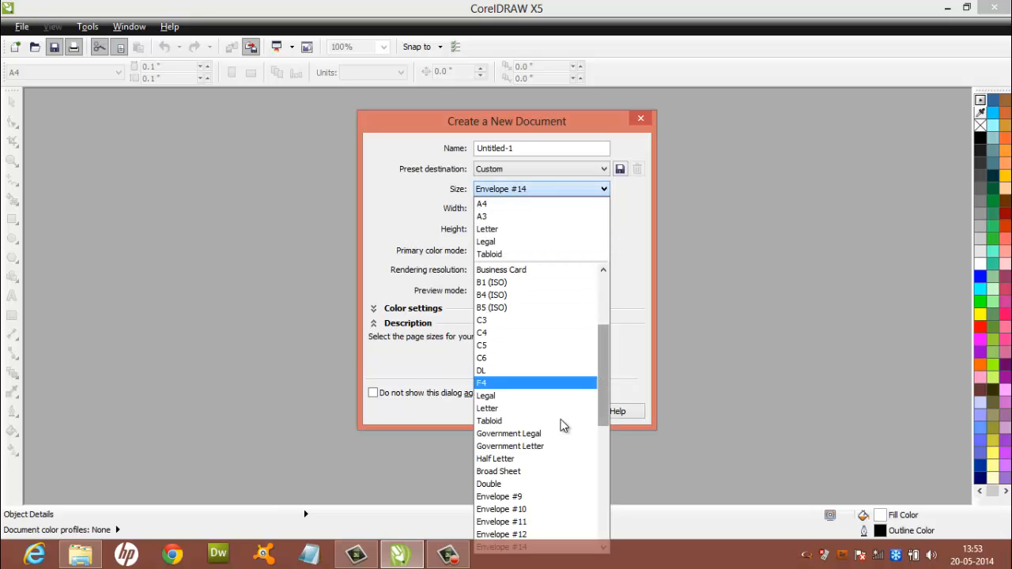
pyautogui.click(535, 436)
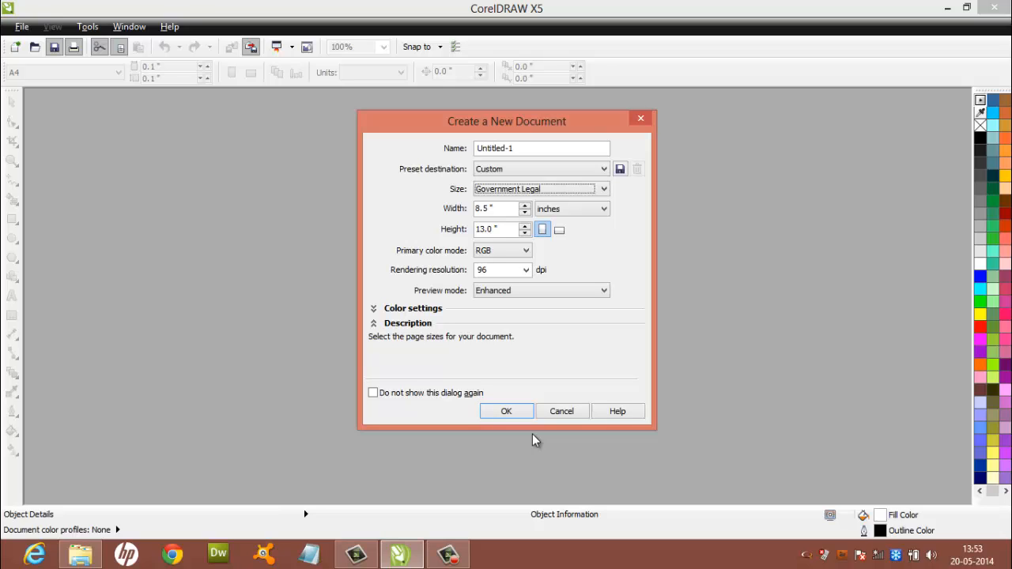
# - Set the new document's page size to Government Letter
pyautogui.click(603, 191)
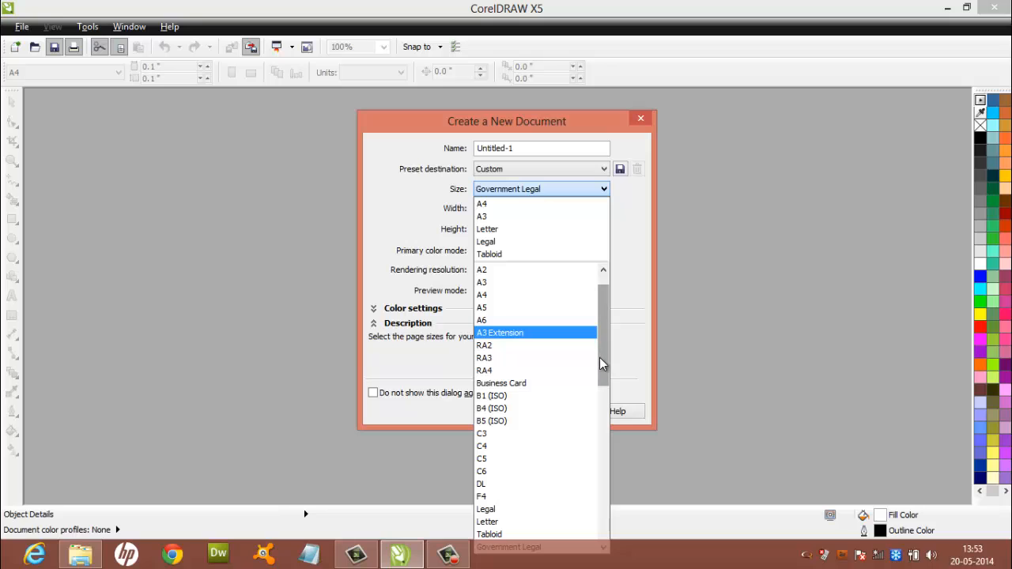
pyautogui.moveTo(602, 361); pyautogui.dragTo(601, 441)
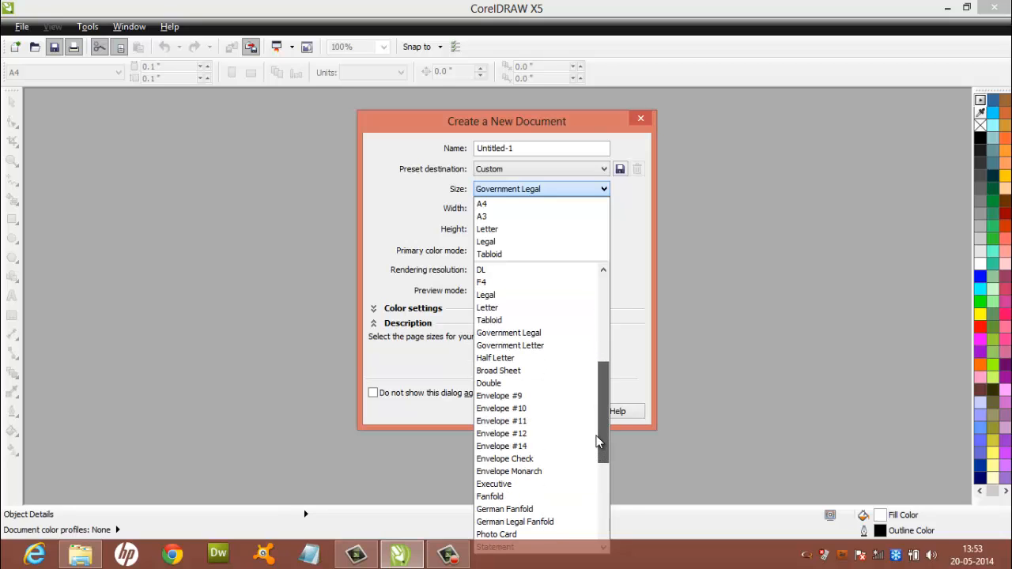
pyautogui.click(537, 350)
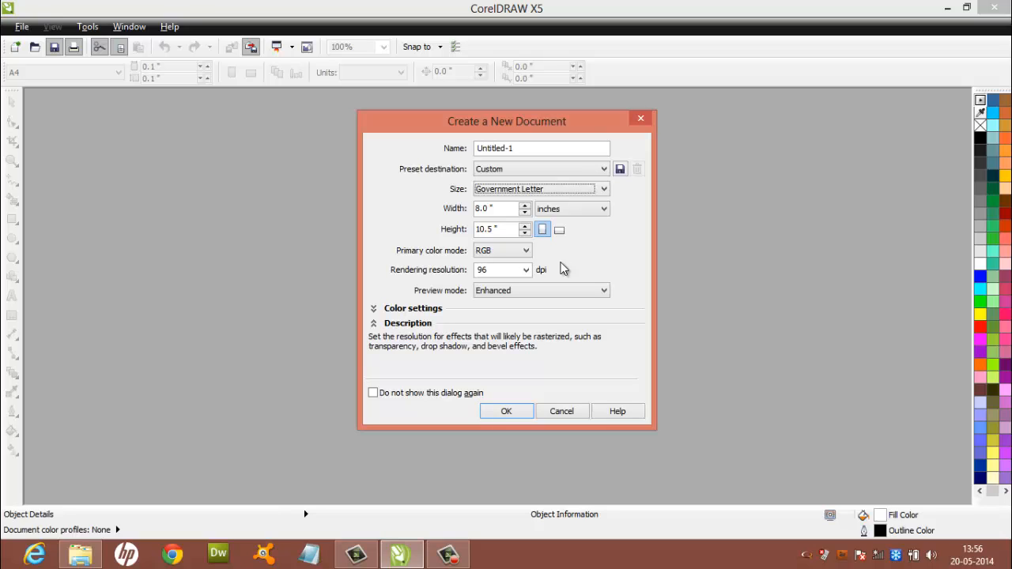
# - Expand the new document's color settings and set its RGB profile to (Default) sRGB IEC61966-2.1
pyautogui.click(375, 309)
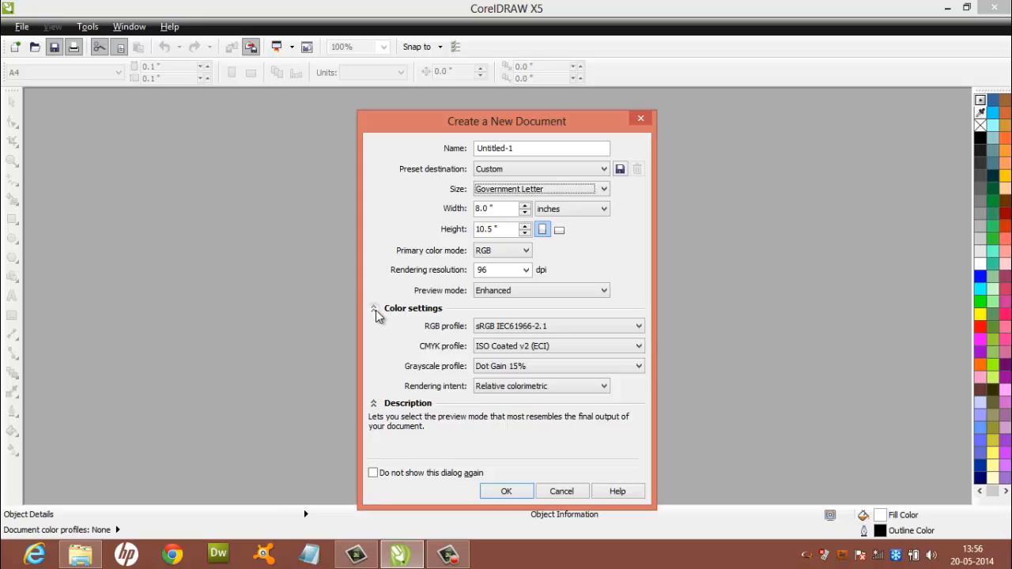
pyautogui.click(374, 404)
pyautogui.click(374, 404)
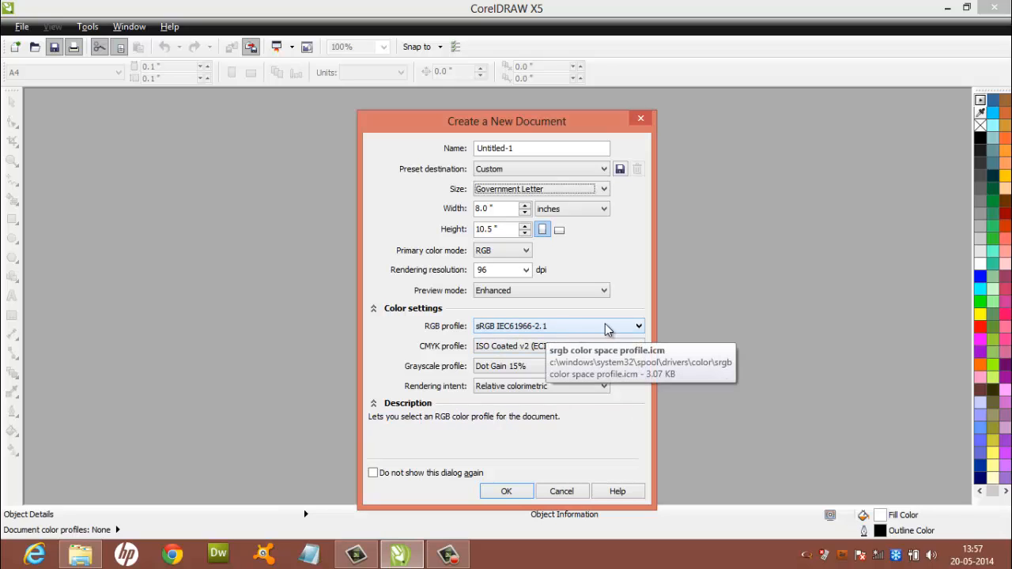
pyautogui.click(638, 325)
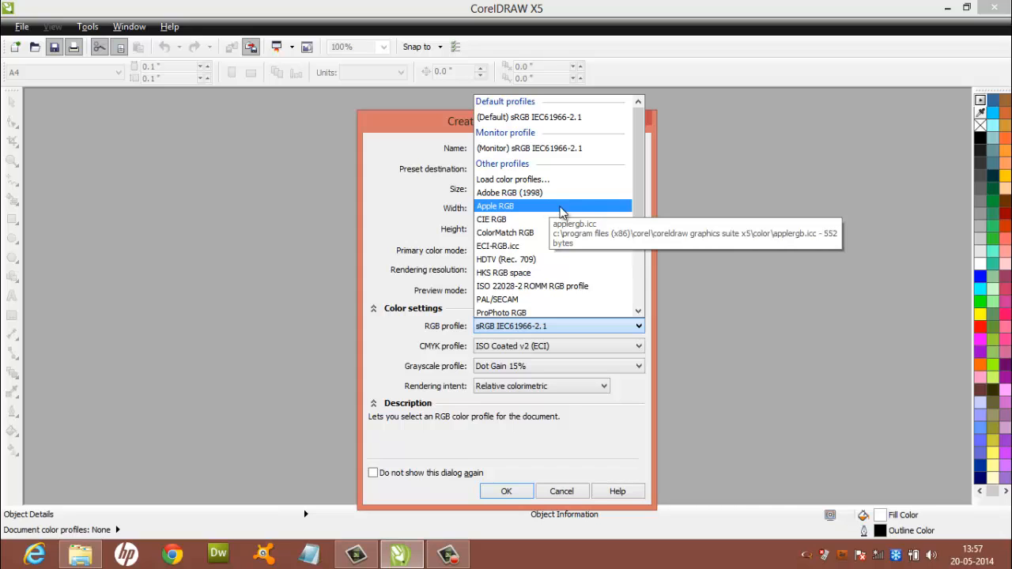
pyautogui.scroll(-4, 638, 314)
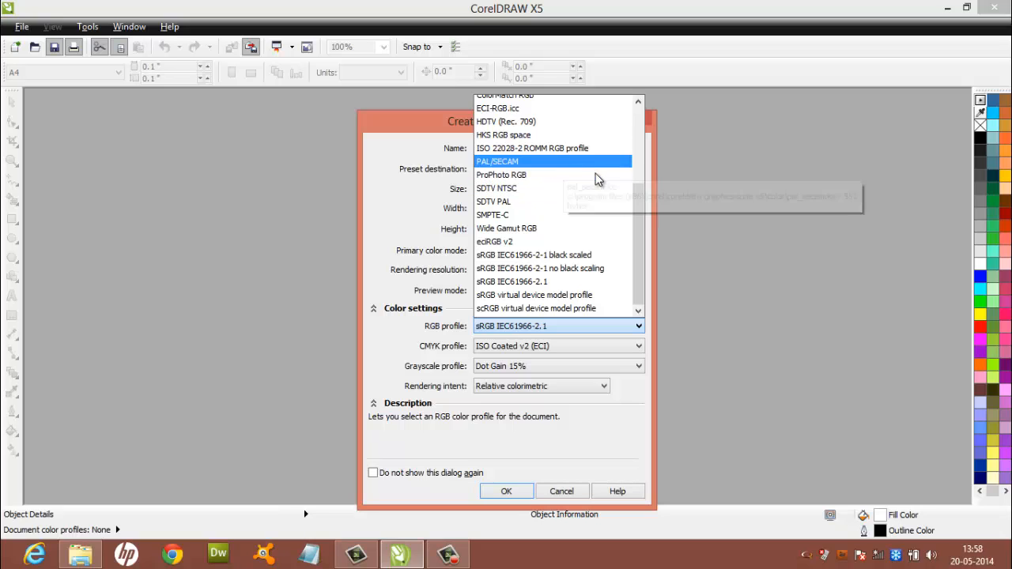
pyautogui.moveTo(635, 202); pyautogui.dragTo(635, 113)
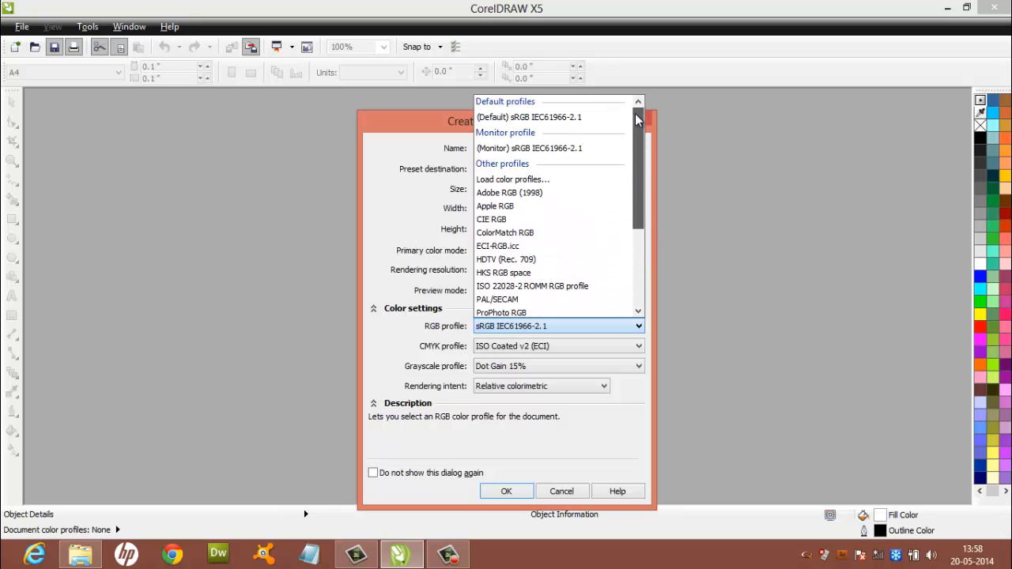
pyautogui.click(591, 117)
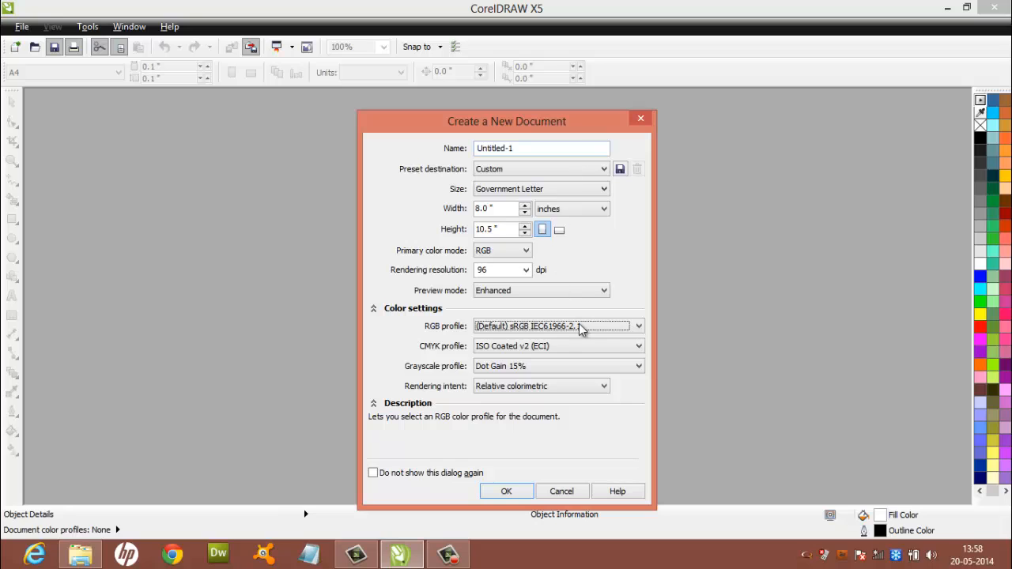
# - Examine the available CMYK profiles, grayscale profiles and rendering intents, and cancel the new document setup
pyautogui.click(593, 348)
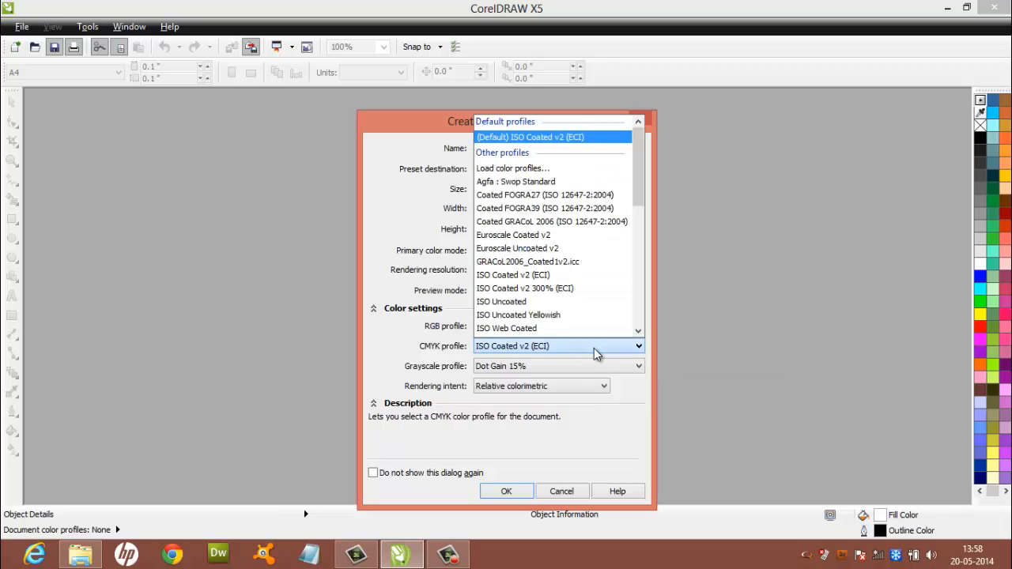
pyautogui.click(593, 352)
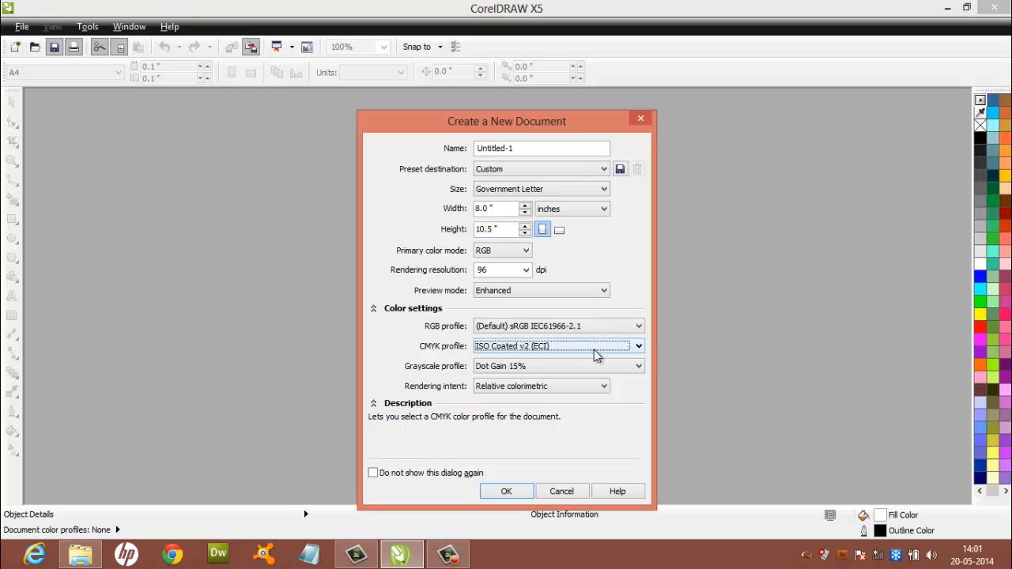
pyautogui.click(637, 367)
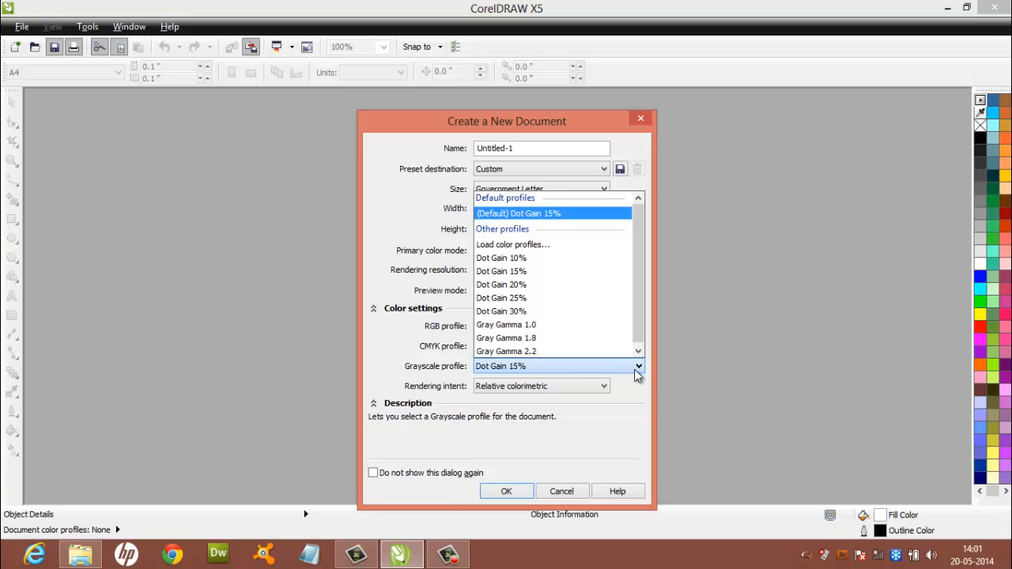
pyautogui.click(636, 367)
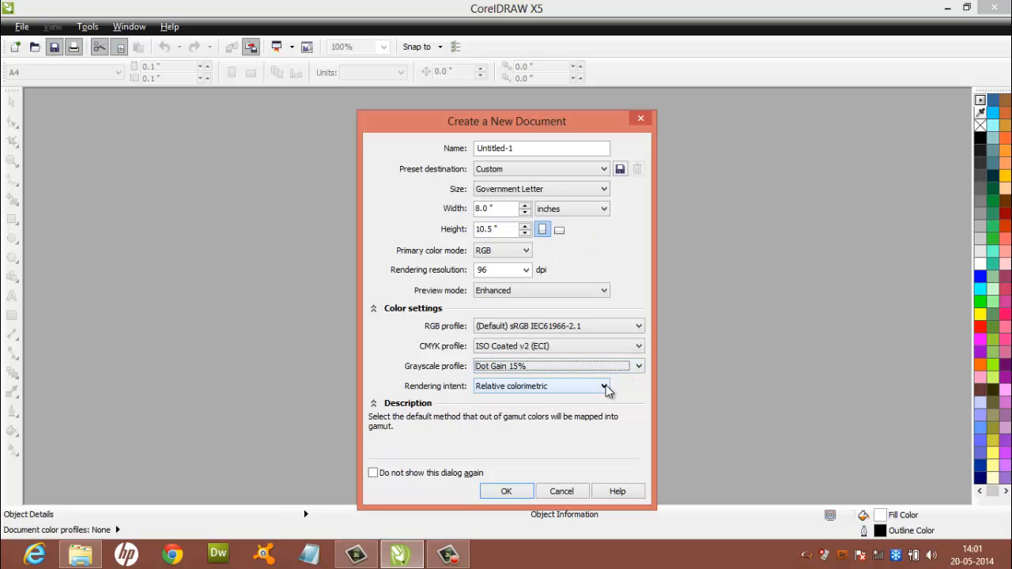
pyautogui.click(605, 387)
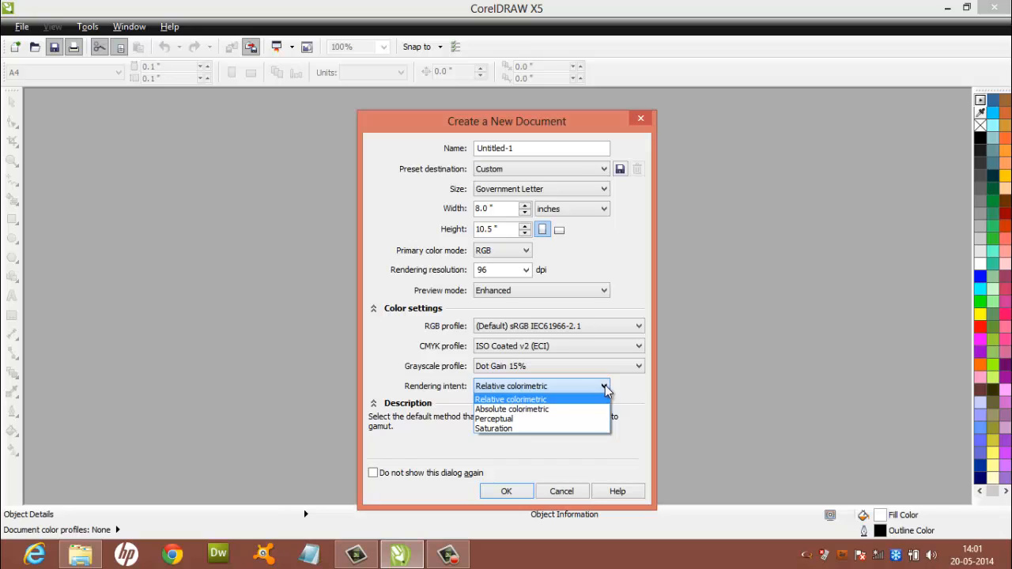
pyautogui.click(605, 386)
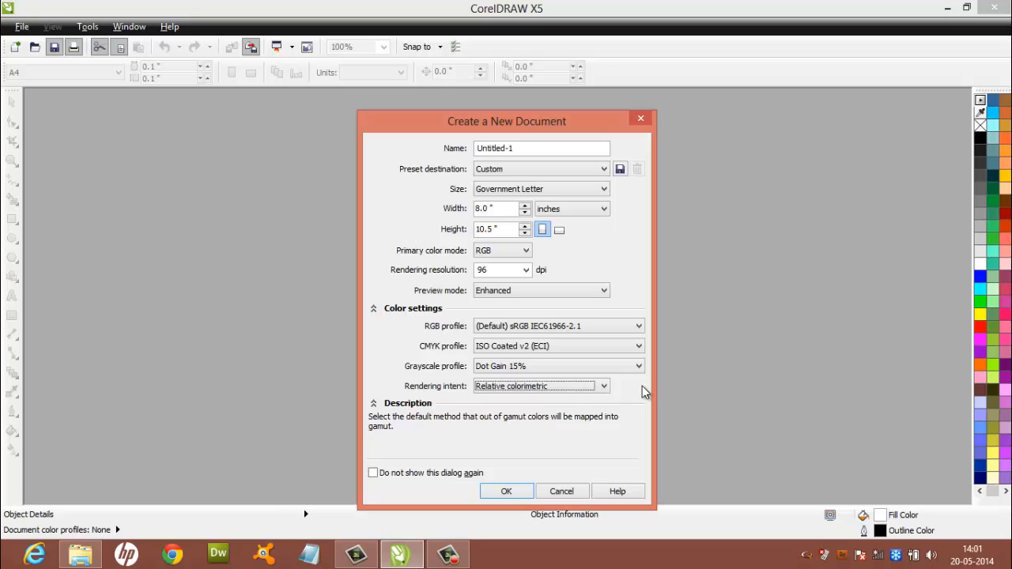
pyautogui.click(559, 494)
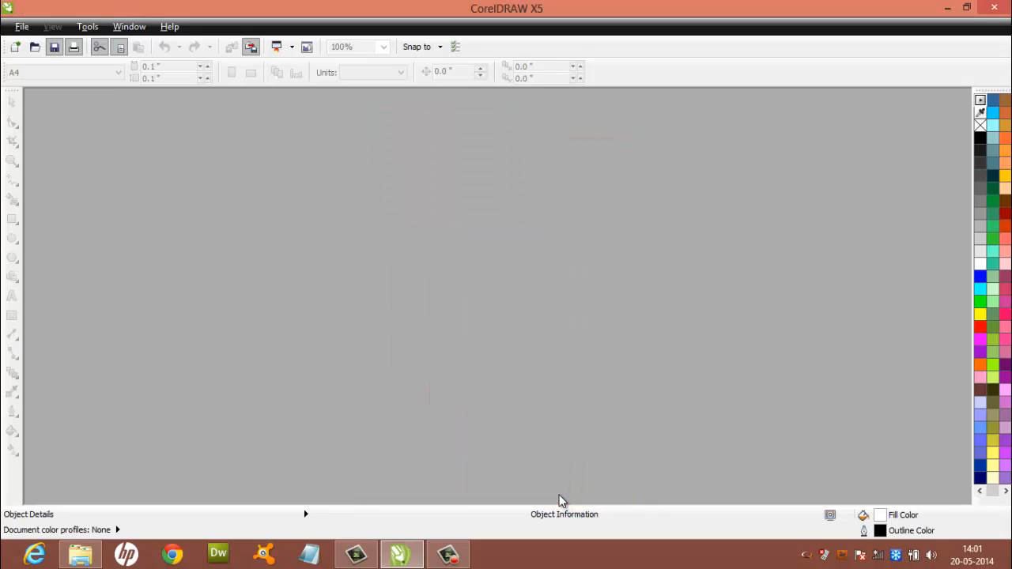
# - Create a new document with the default A4 settings and close it again
pyautogui.hotkey('ctrl', 'n')
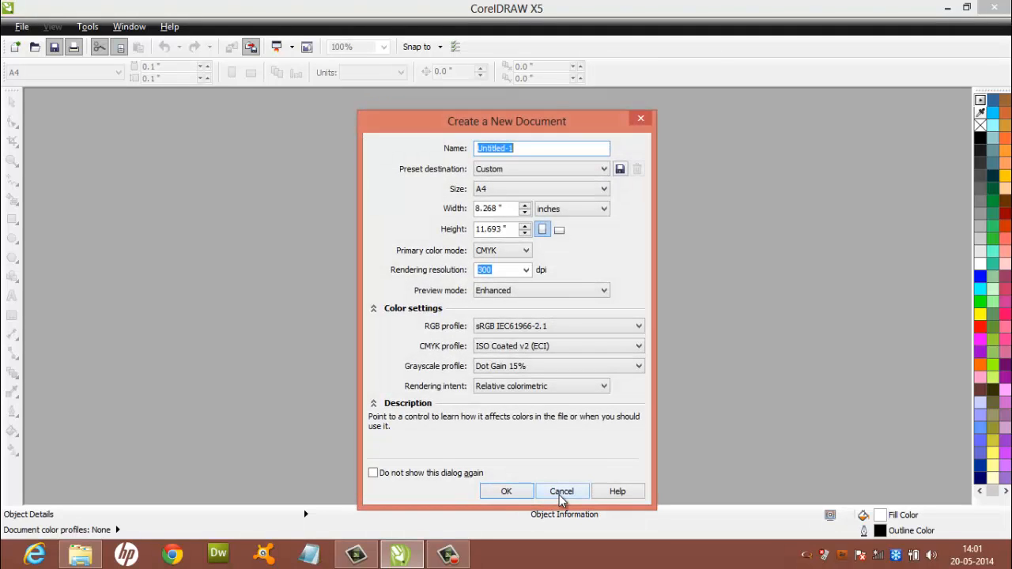
pyautogui.press('Return')
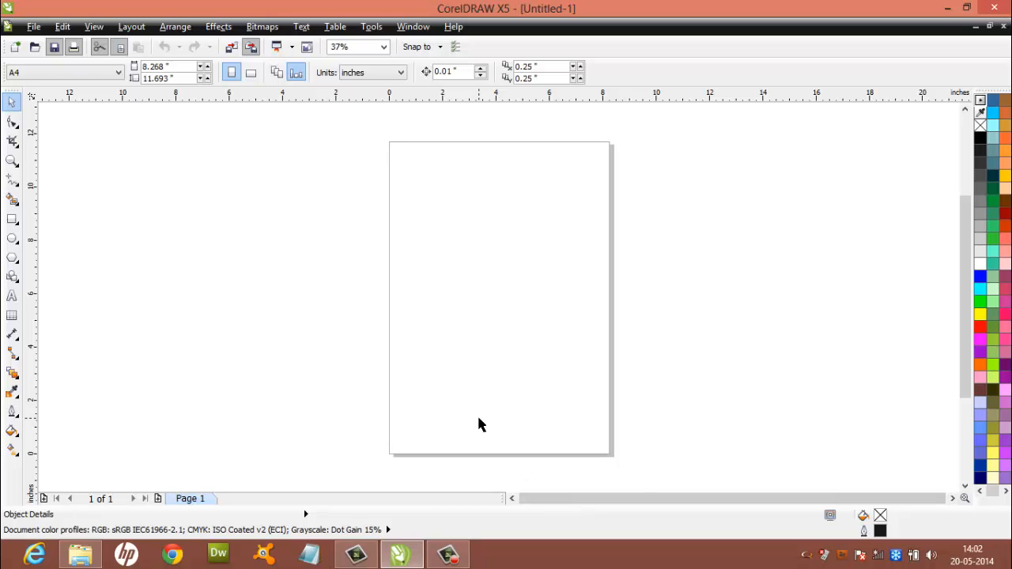
pyautogui.press('alt')
pyautogui.press('f')
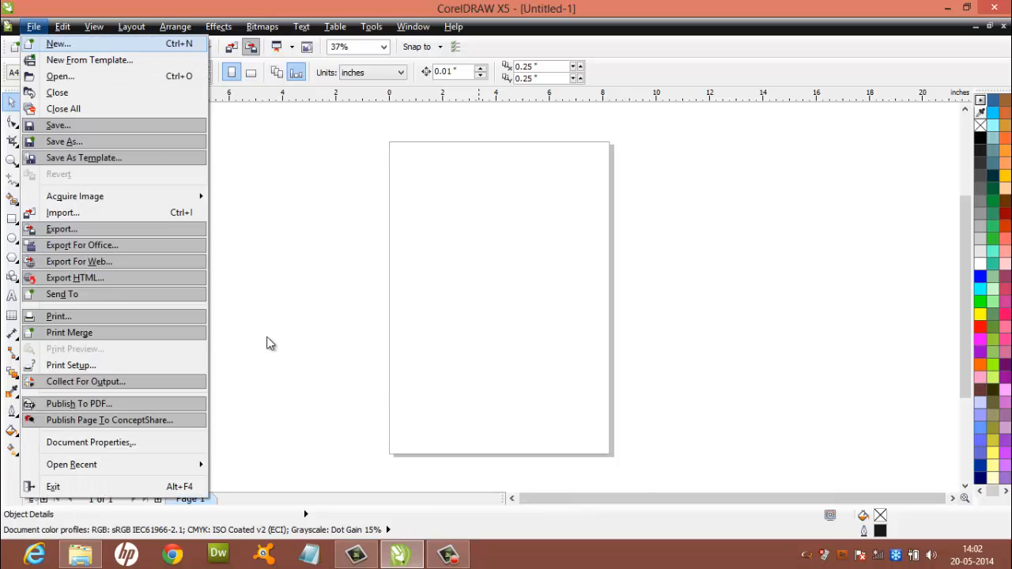
pyautogui.click(112, 96)
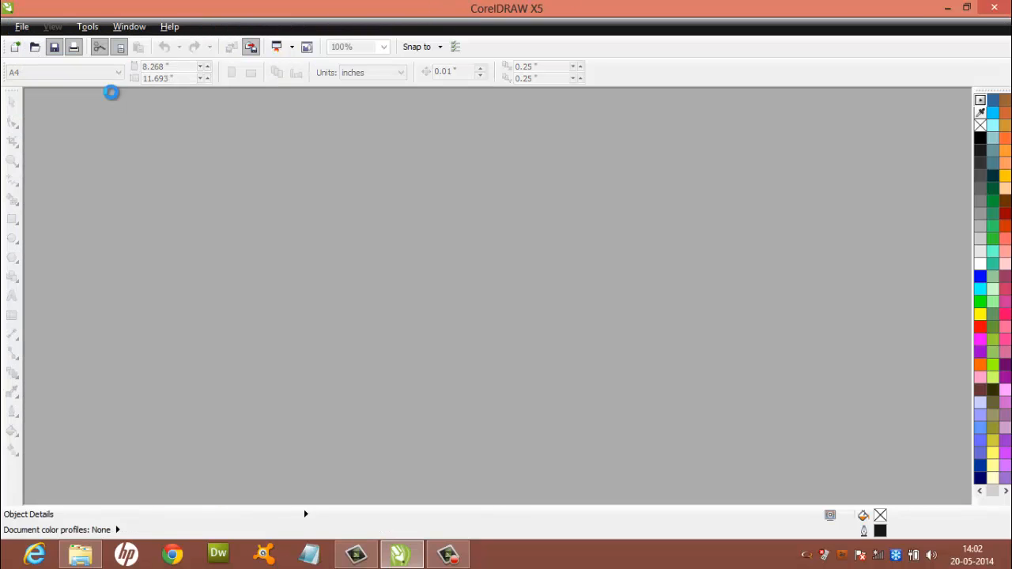
# - Create a new portrait A4 document in inches with CMYK color mode and 300 dpi rendering resolution
pyautogui.hotkey('ctrl', 'n')
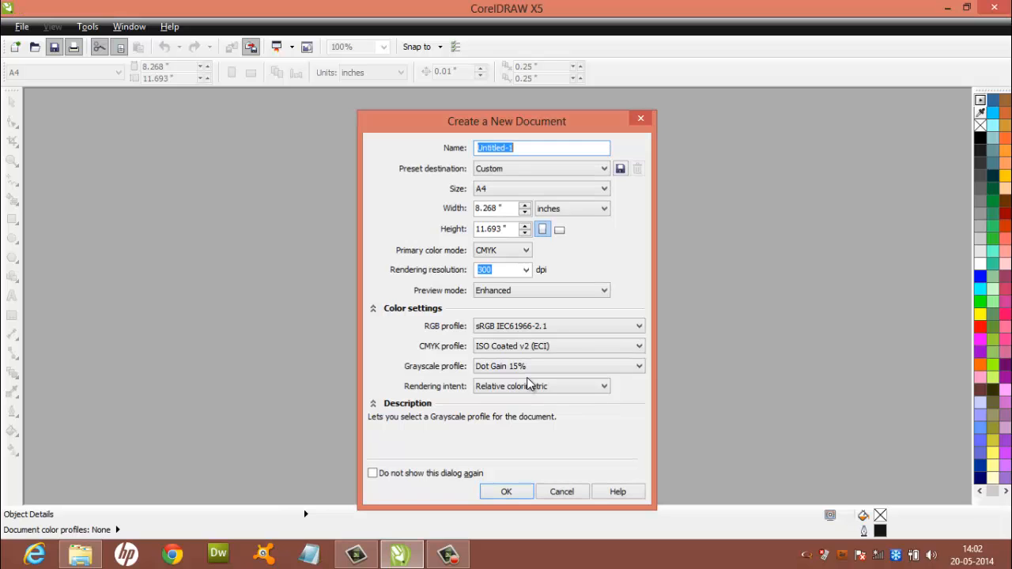
pyautogui.press('Return')
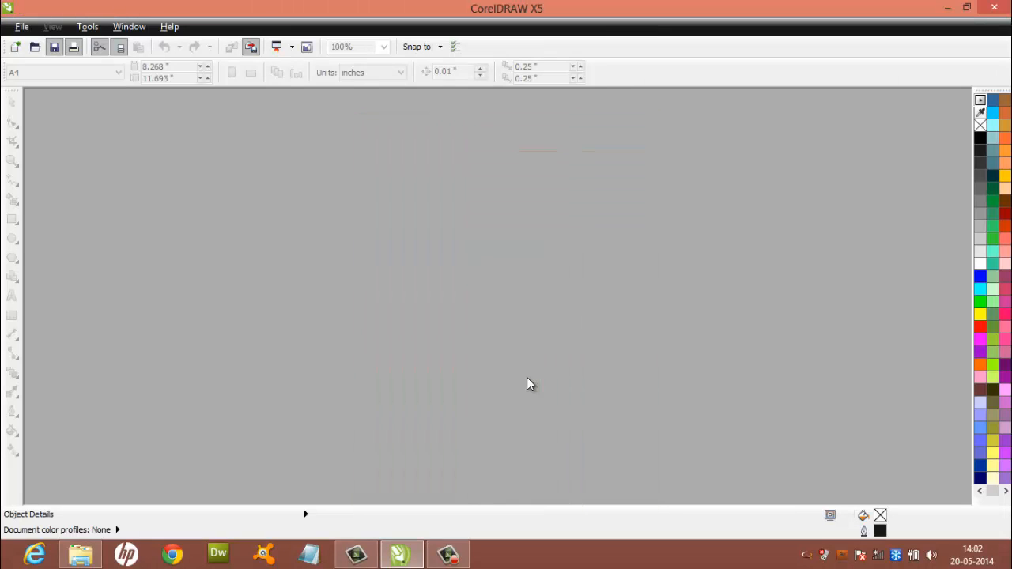
pyautogui.hotkey('ctrl', 'n')
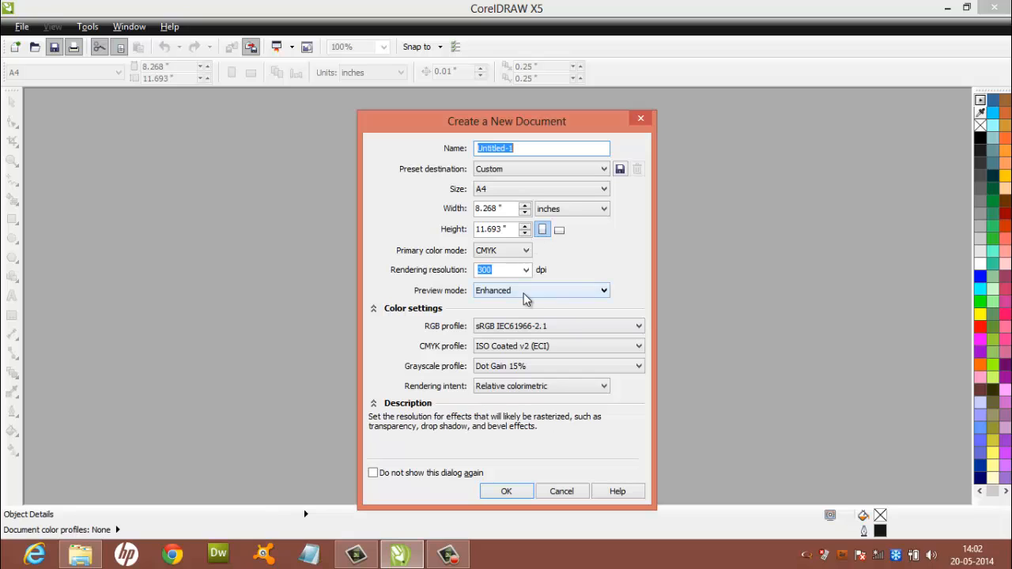
pyautogui.click(512, 491)
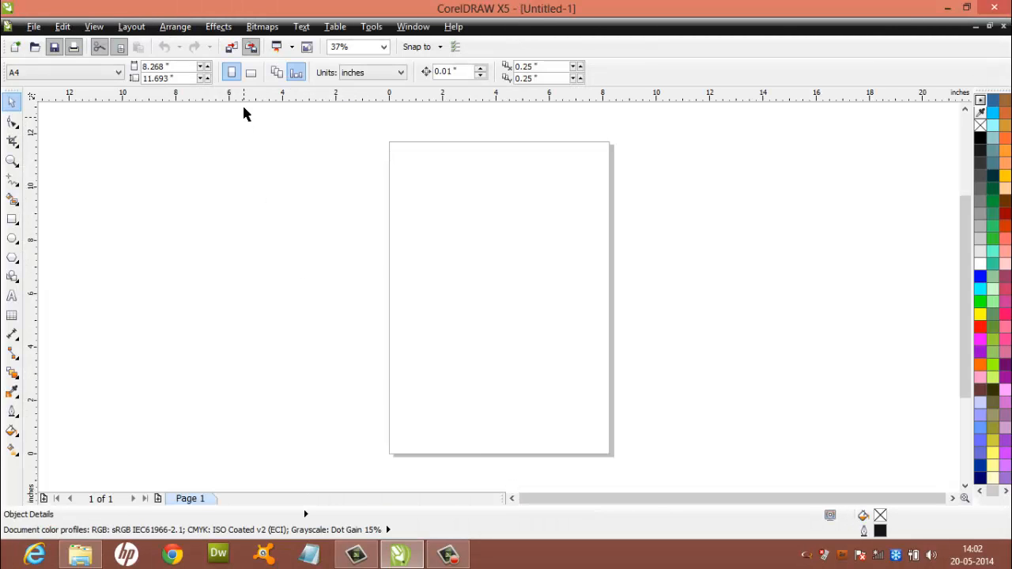
# - Look through the page size options, try landscape orientation for the page and restore portrait
pyautogui.click(119, 72)
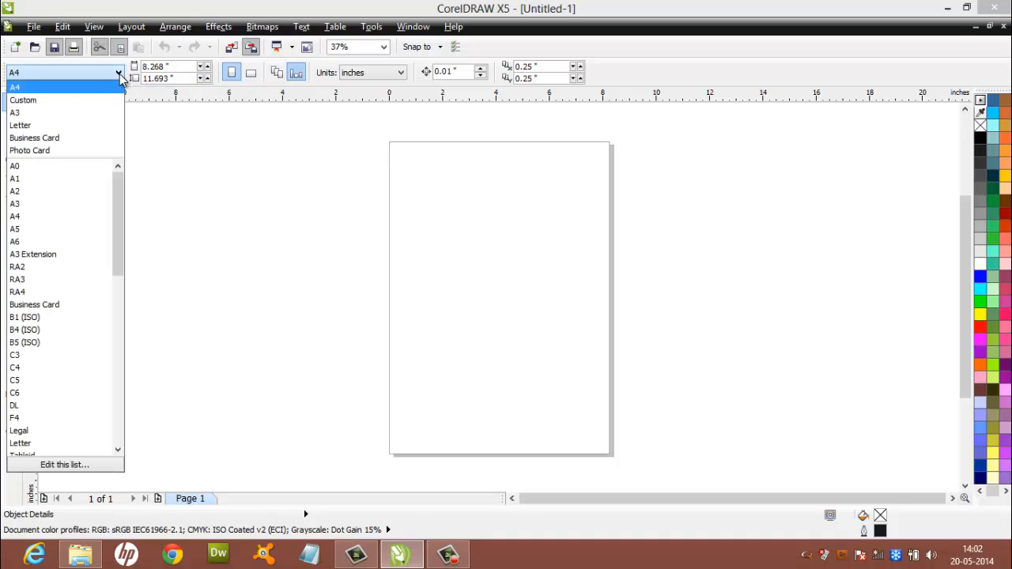
pyautogui.click(120, 73)
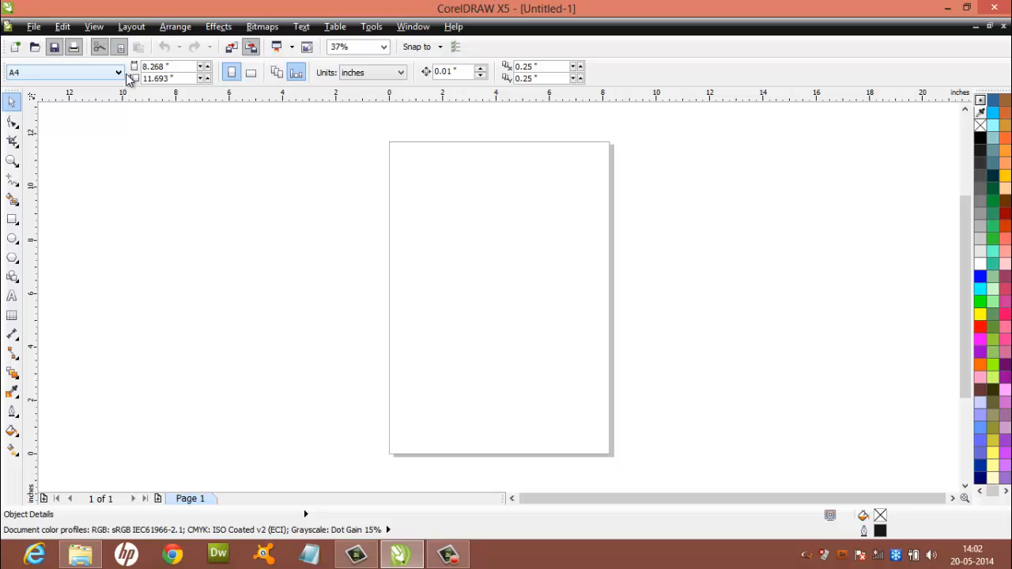
pyautogui.click(251, 75)
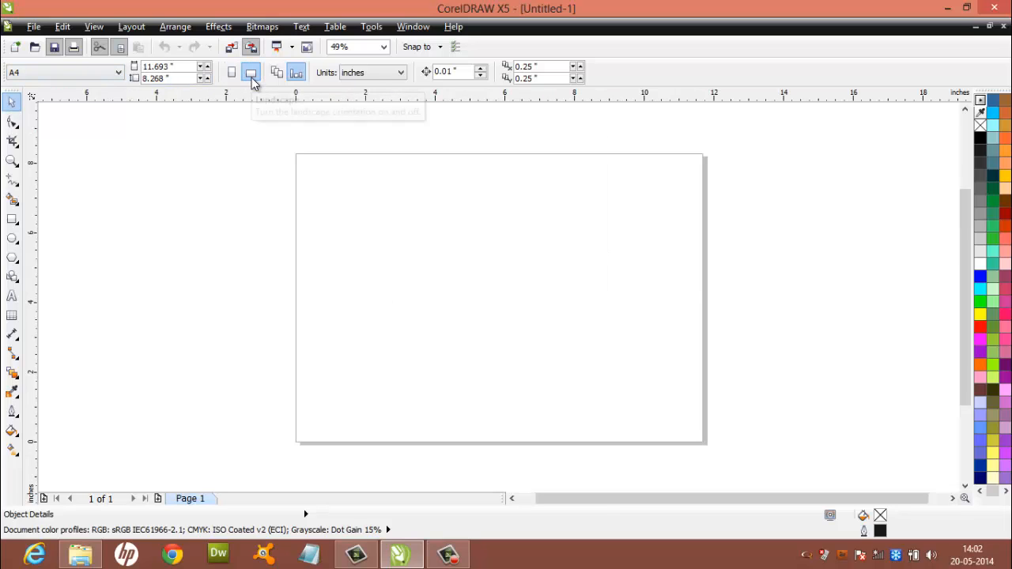
pyautogui.click(229, 75)
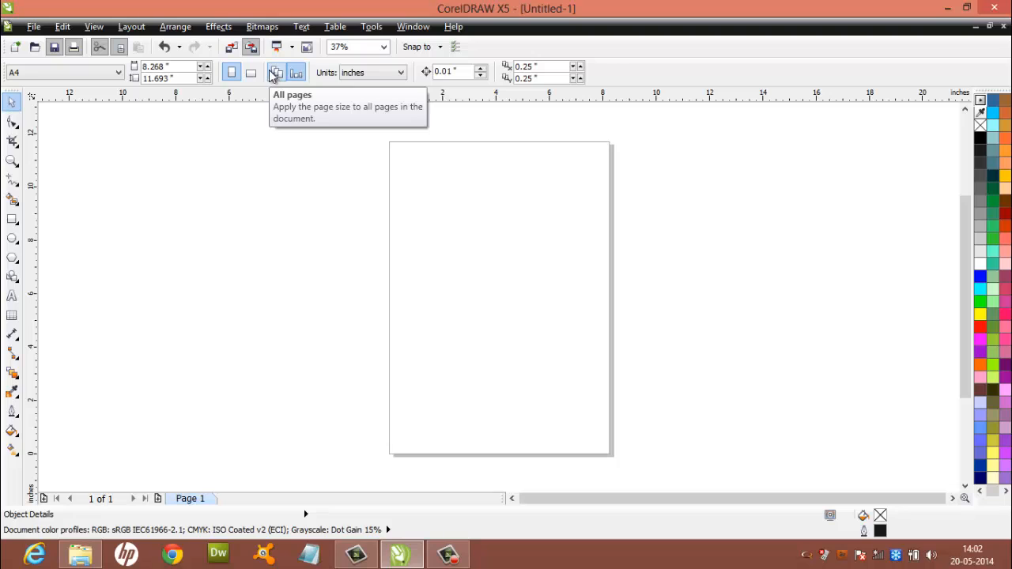
# - Add a second page to the document and set its size to A3
pyautogui.click(158, 499)
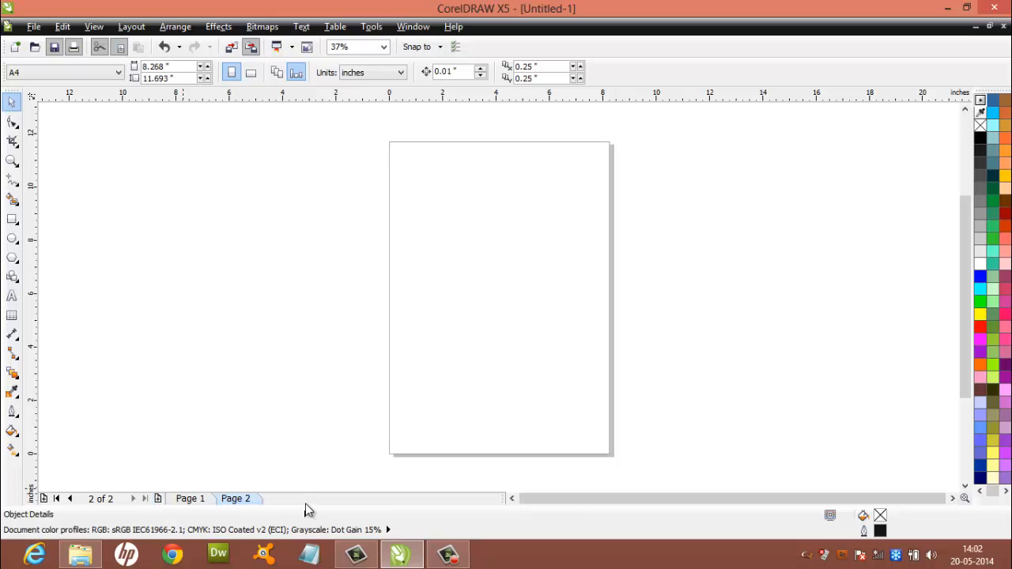
pyautogui.click(118, 72)
pyautogui.click(79, 113)
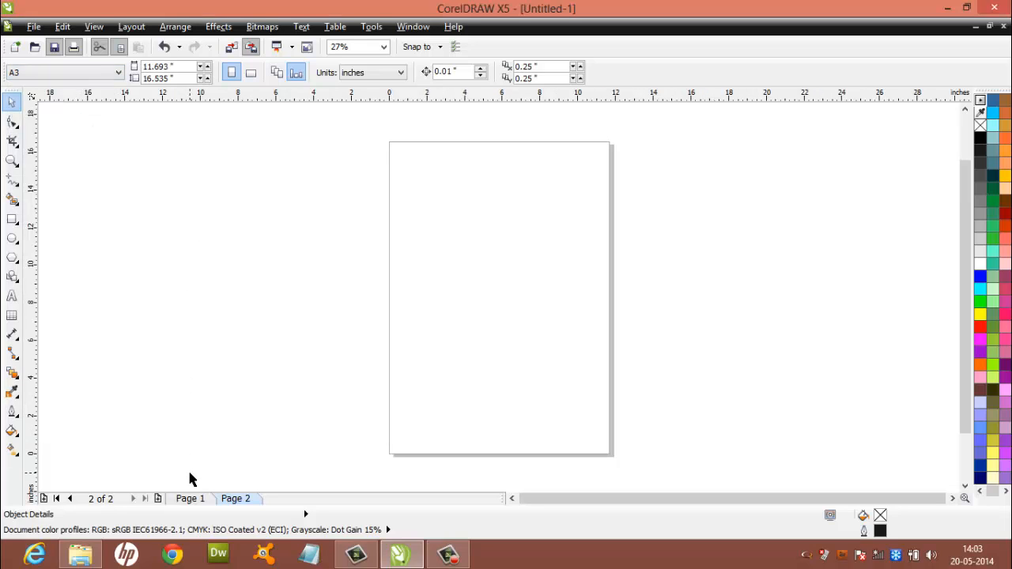
# - Switch between Page 1 and Page 2 to compare their page sizes
pyautogui.click(190, 499)
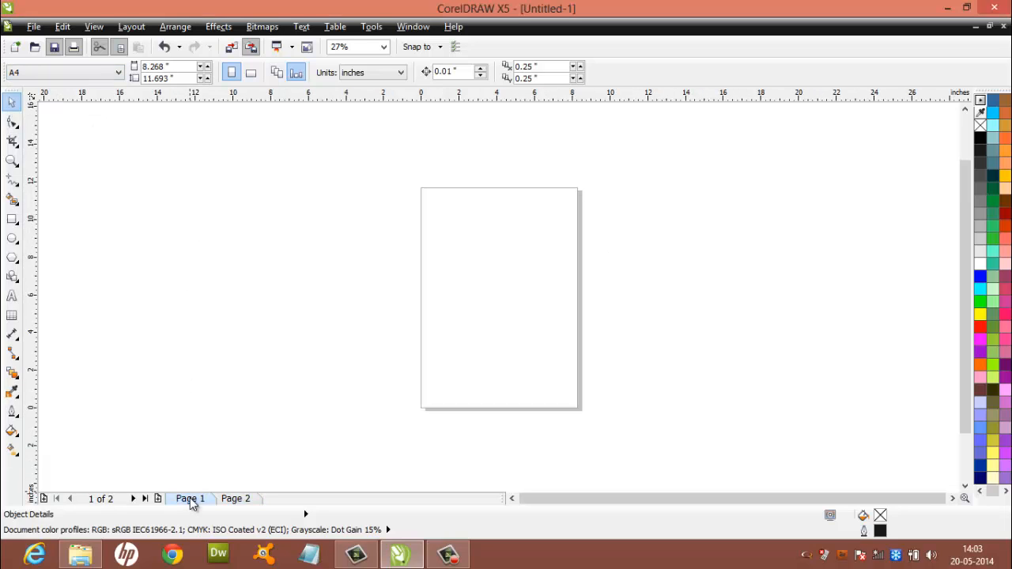
pyautogui.click(249, 501)
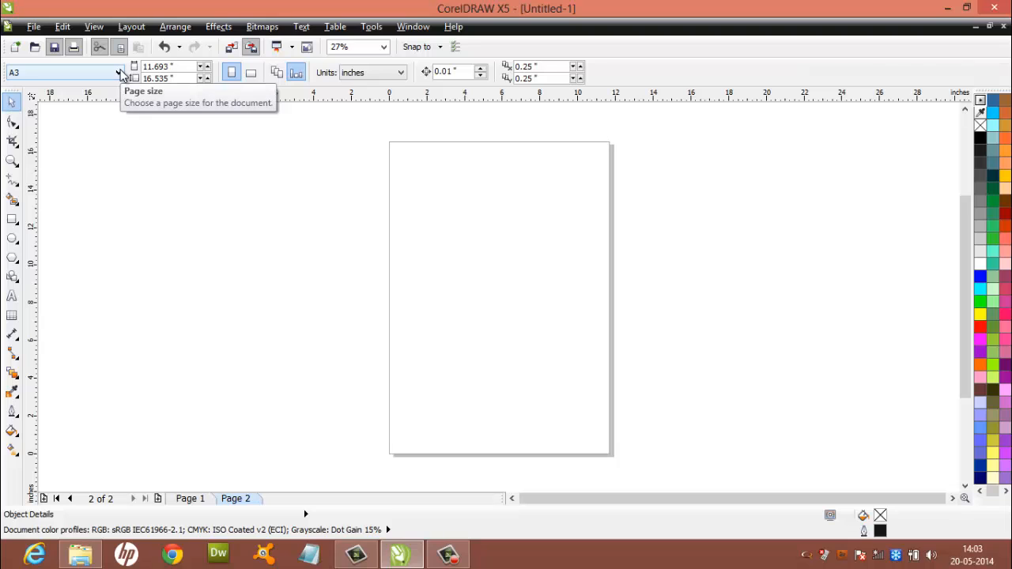
pyautogui.click(188, 499)
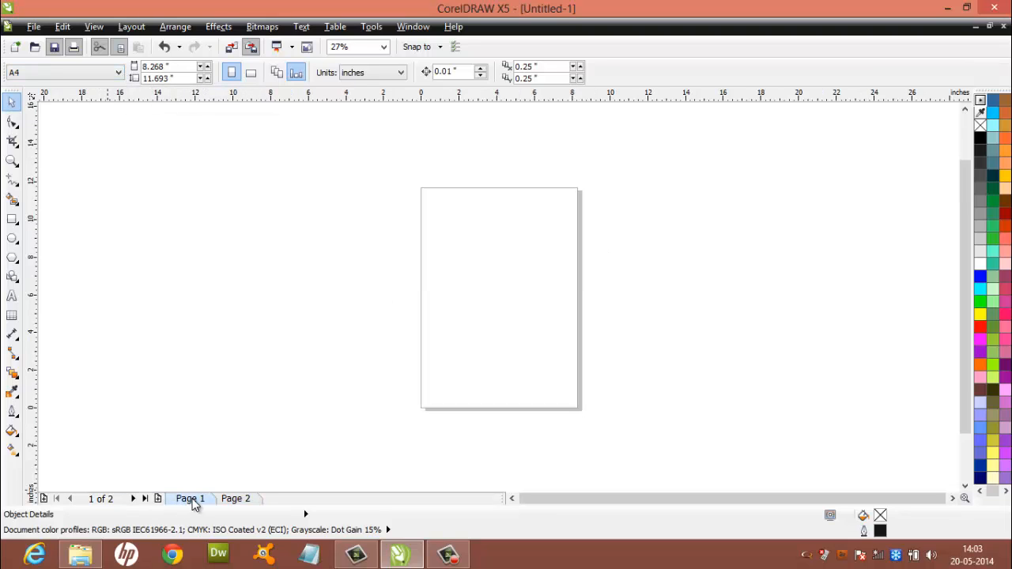
pyautogui.click(235, 498)
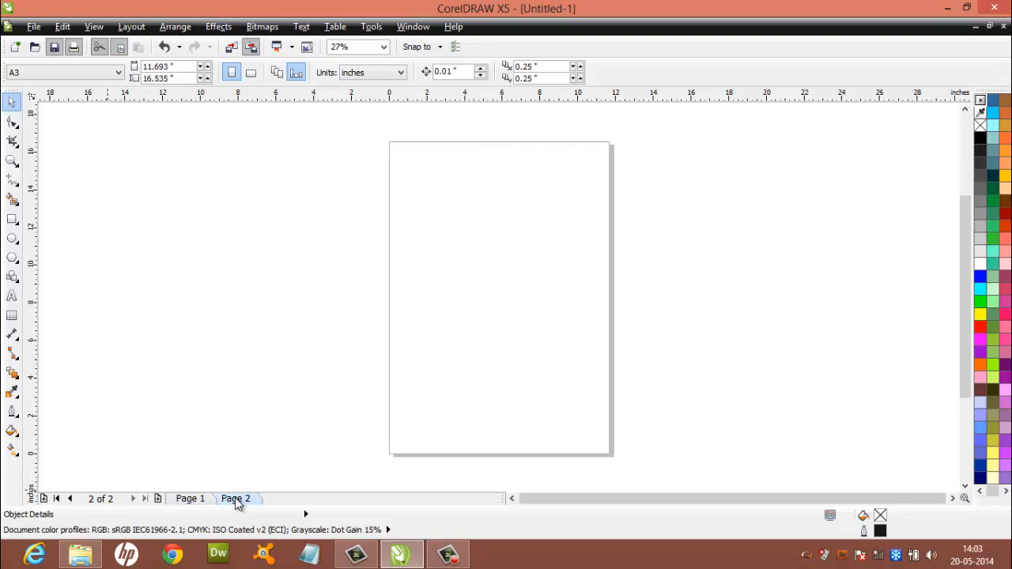
# - Add a third page to the document and set its size to Business Card
pyautogui.click(159, 498)
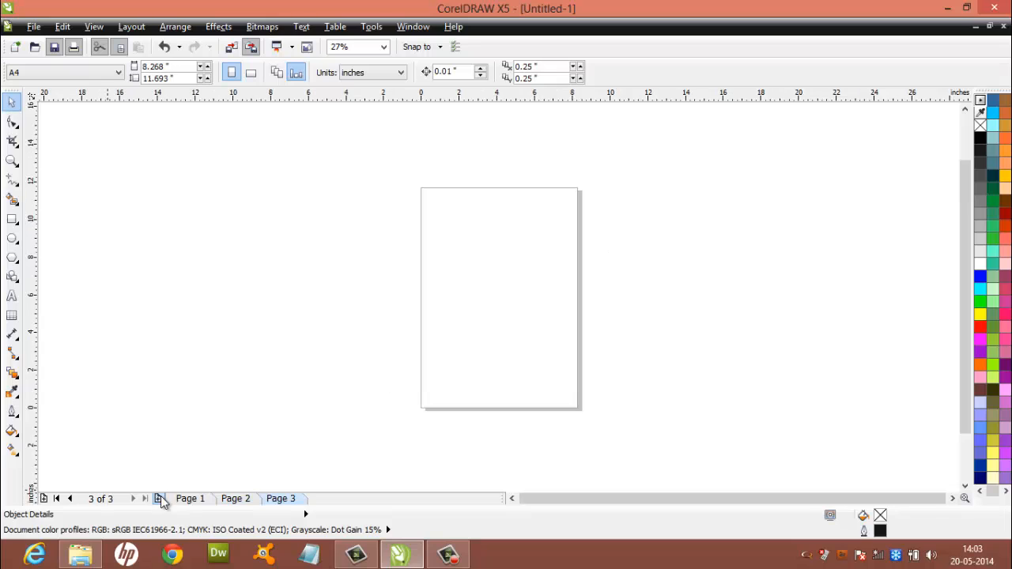
pyautogui.click(118, 73)
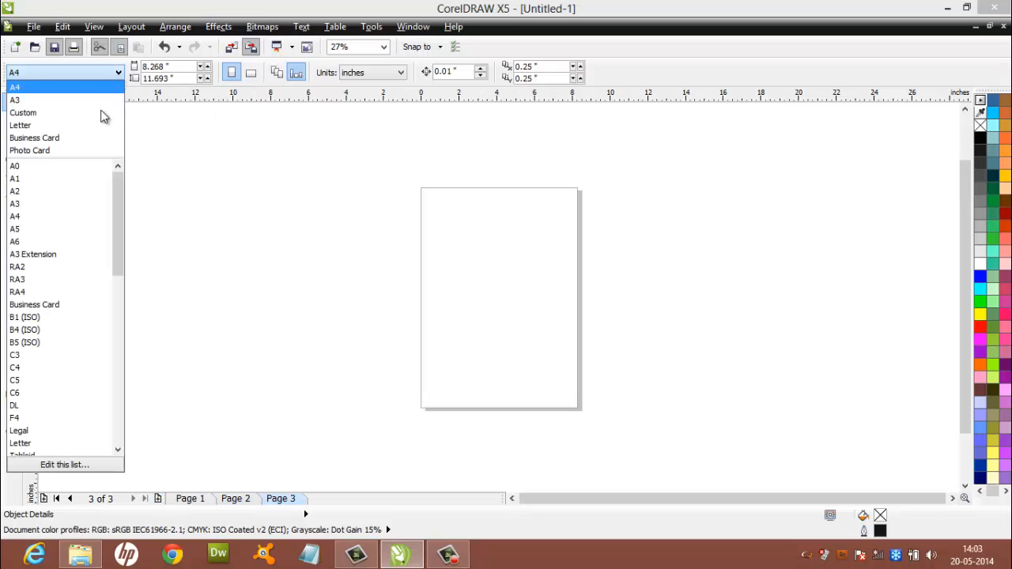
pyautogui.click(82, 307)
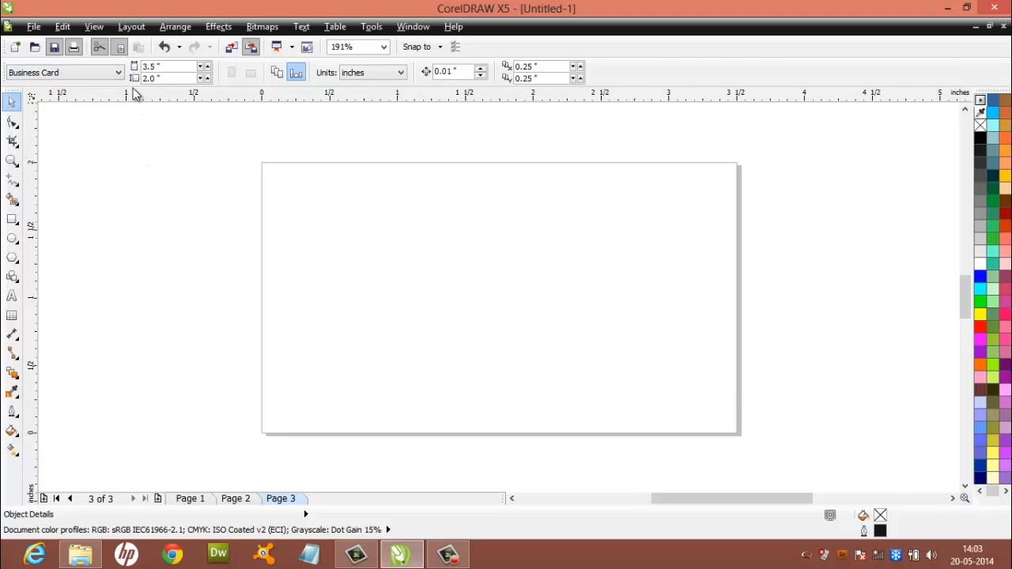
# - Add a fourth page to the document and set its size to Envelope #10
pyautogui.click(157, 498)
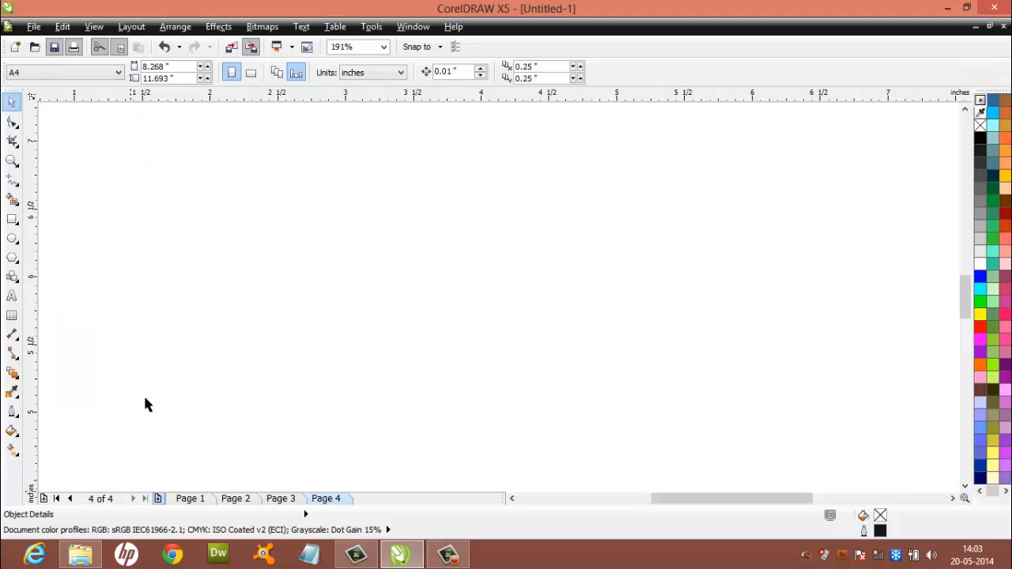
pyautogui.click(119, 72)
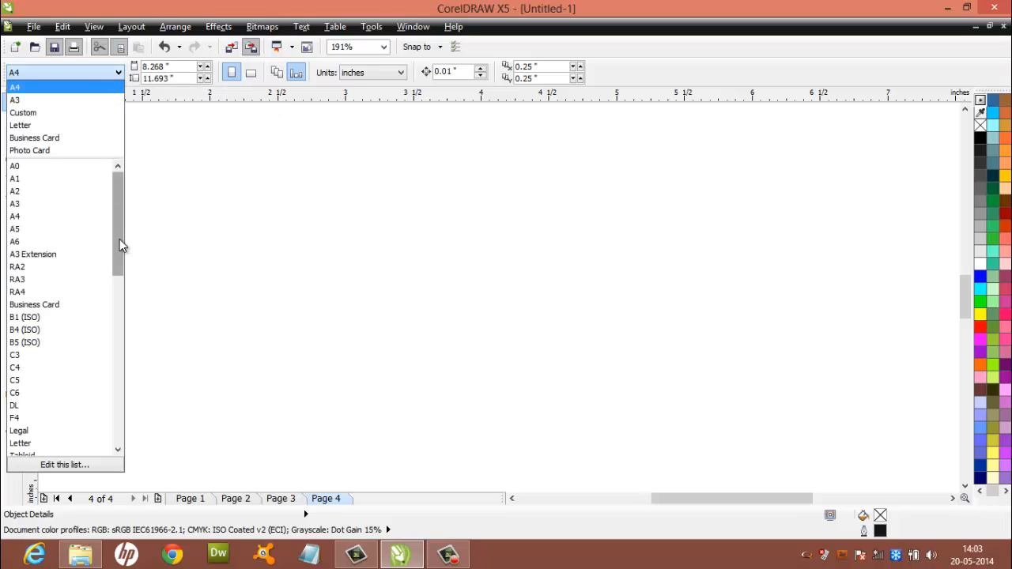
pyautogui.moveTo(119, 238); pyautogui.dragTo(116, 309)
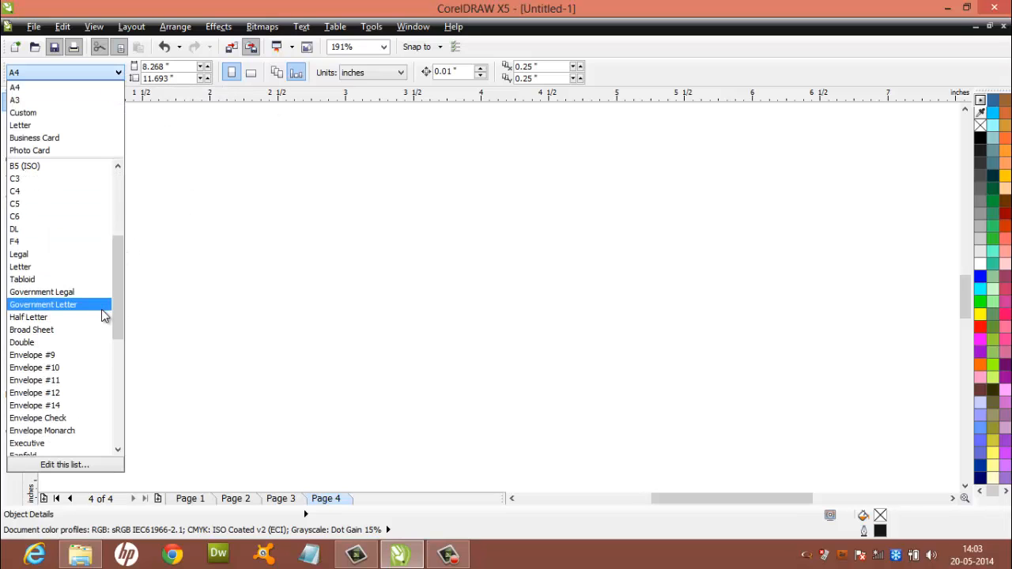
pyautogui.click(77, 368)
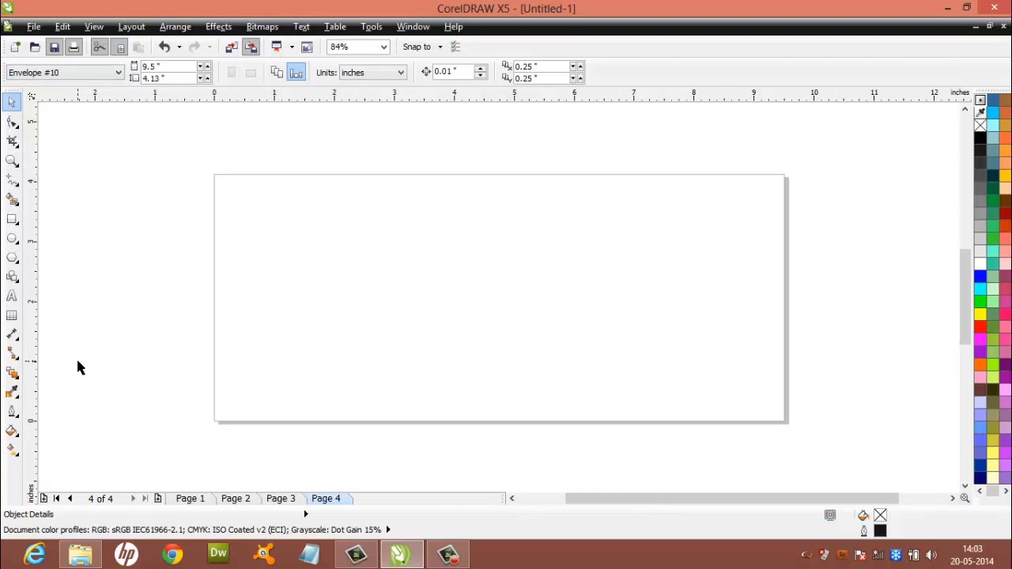
# - Add a fifth page to the document and set its size to Leaderboard Ad
pyautogui.click(159, 498)
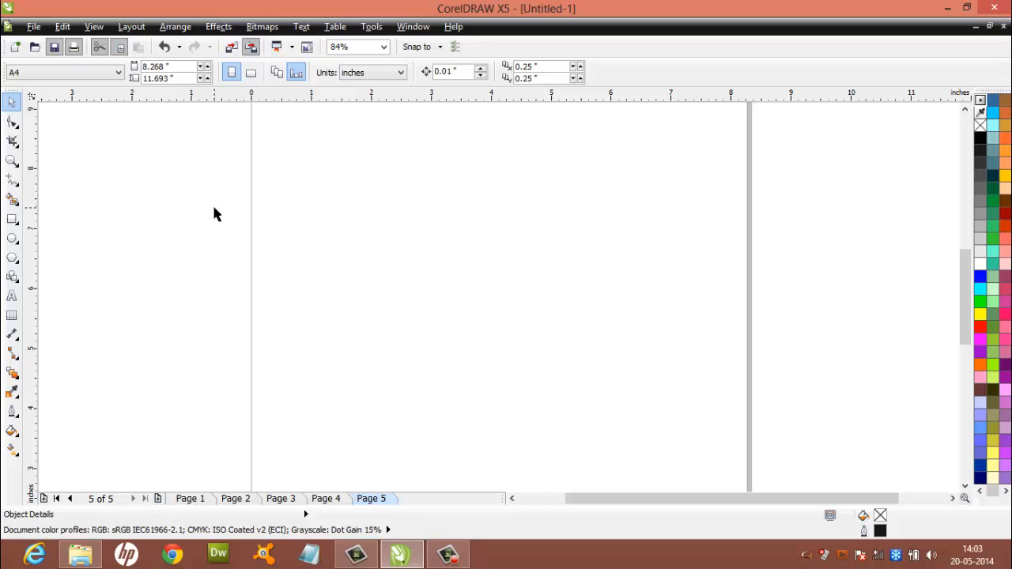
pyautogui.click(120, 73)
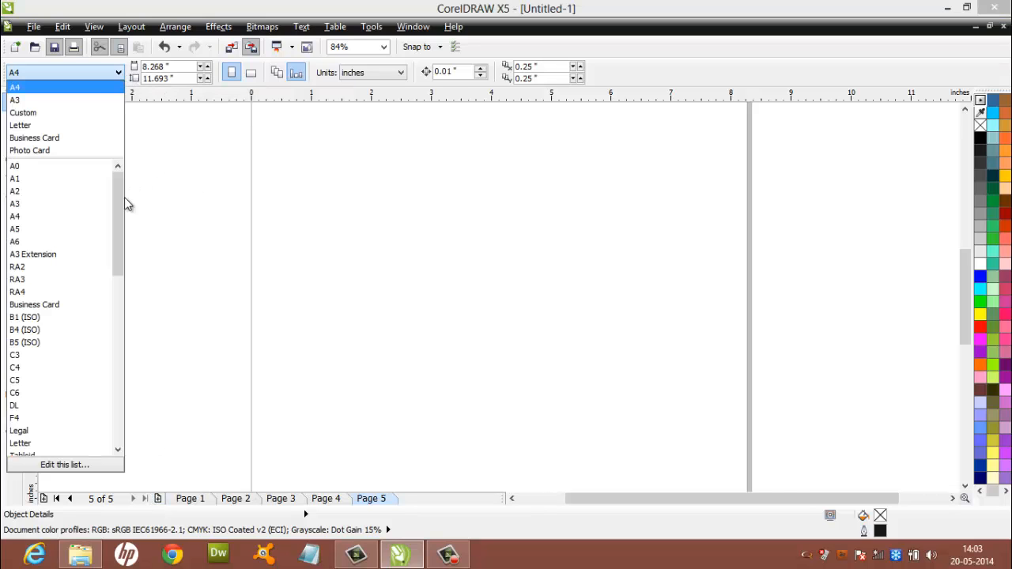
pyautogui.moveTo(124, 205); pyautogui.dragTo(112, 342)
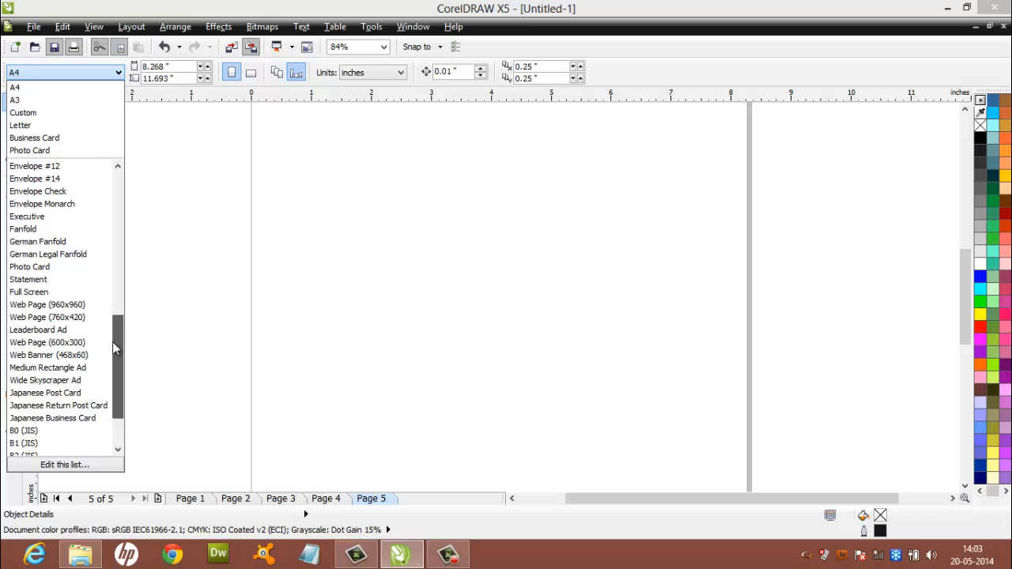
pyautogui.click(68, 330)
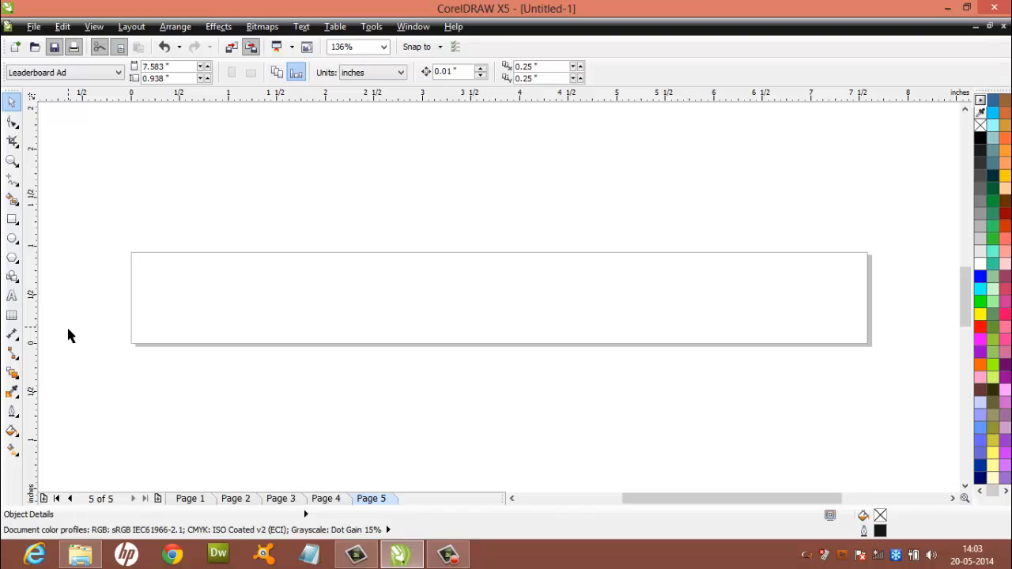
# - Go through Page 1 to Page 5 in order to compare their individual page sizes
pyautogui.click(188, 500)
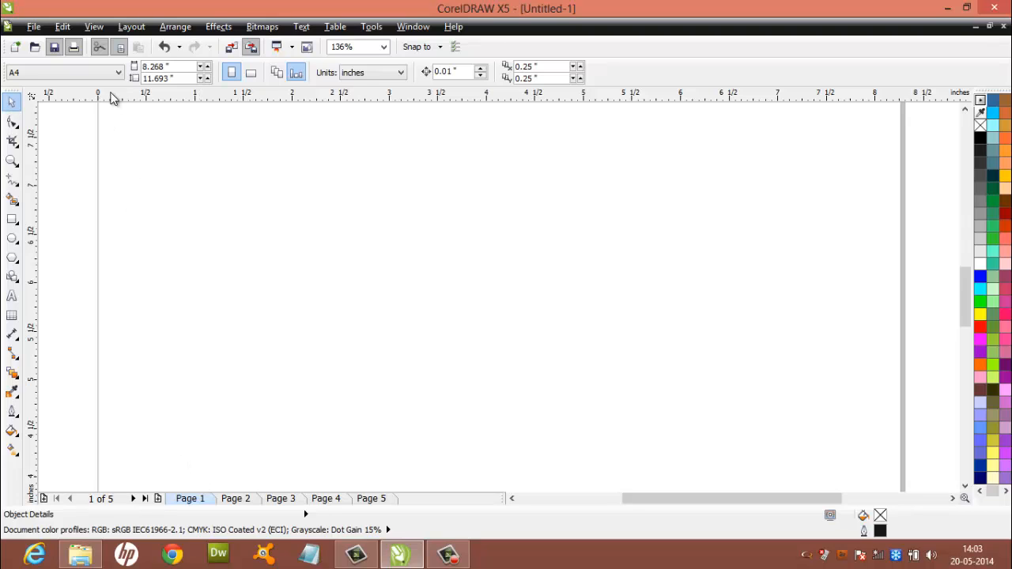
pyautogui.click(234, 498)
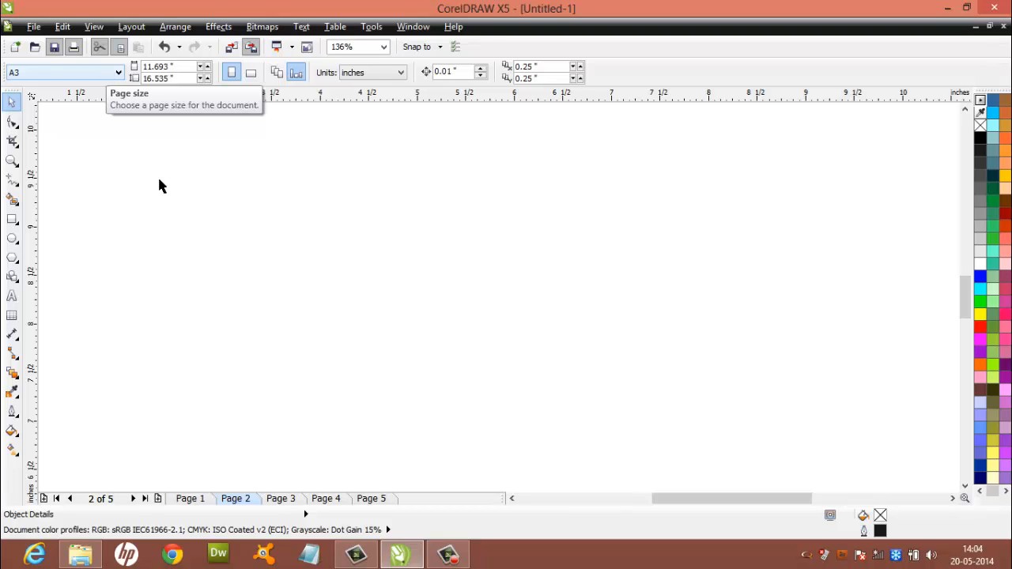
pyautogui.click(285, 498)
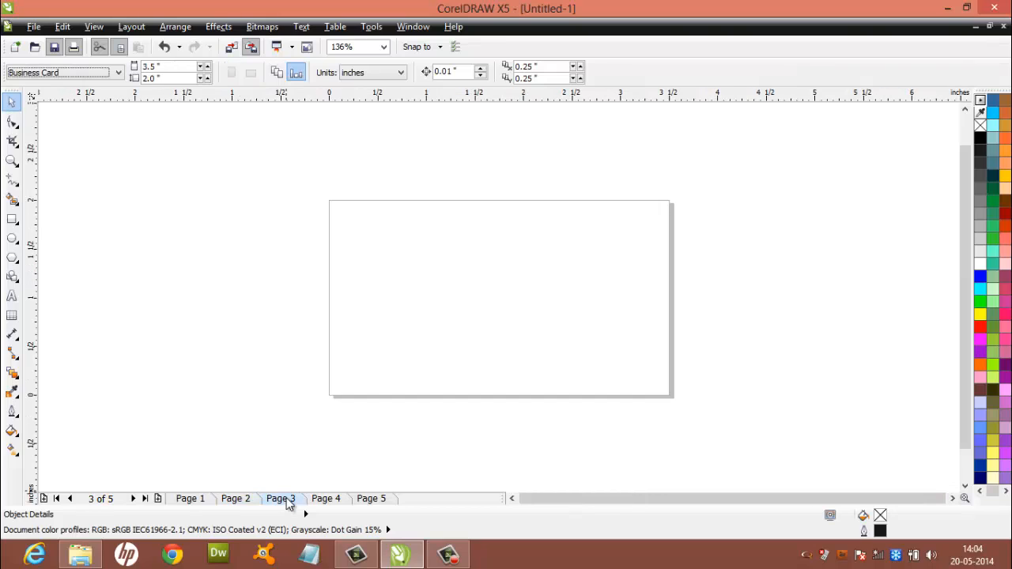
pyautogui.click(327, 501)
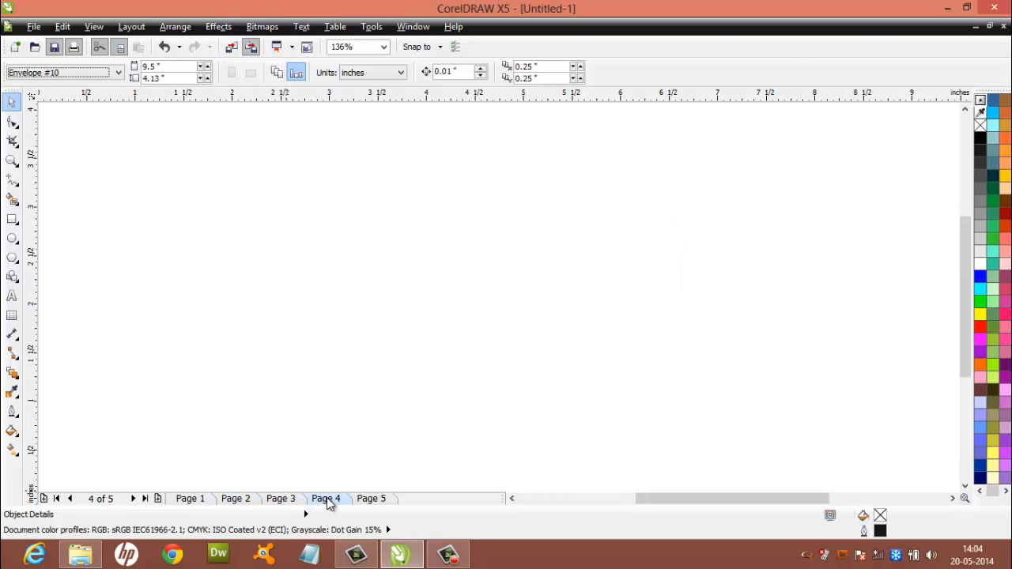
pyautogui.click(368, 502)
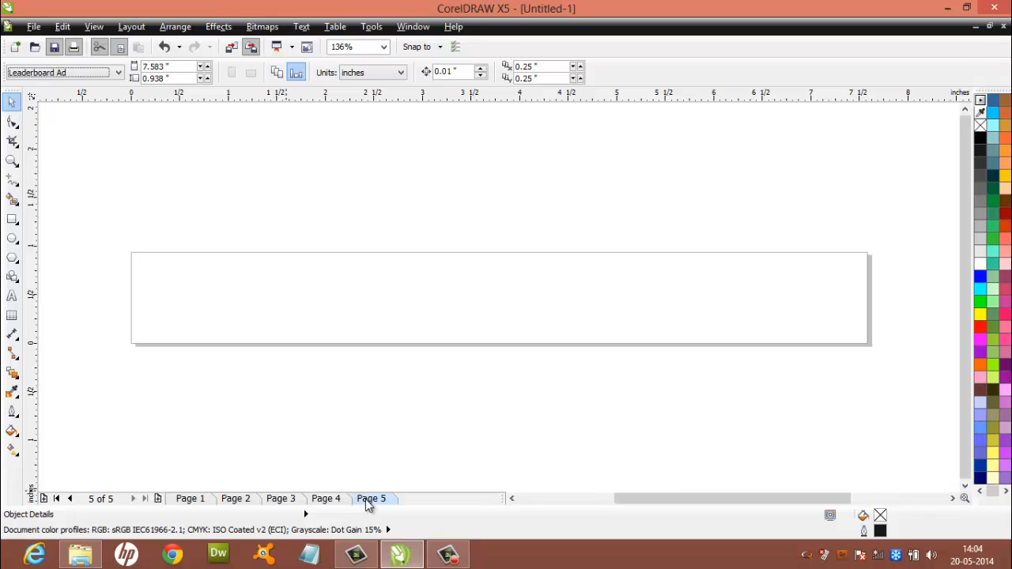
# - Try the all-pages page size mode, check Page 1, and restore the mode that applies sizes to the current page only
pyautogui.click(278, 78)
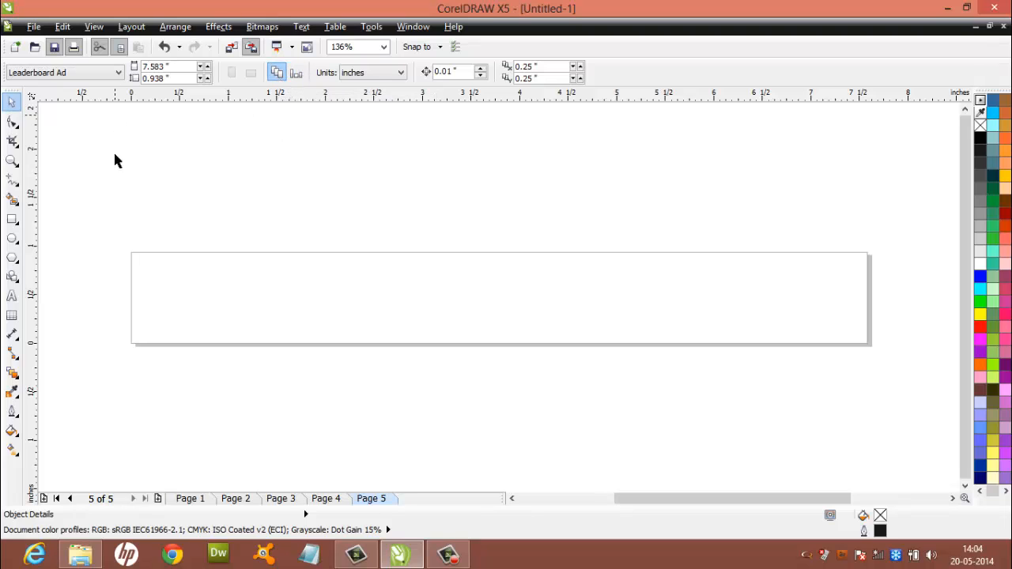
pyautogui.click(195, 501)
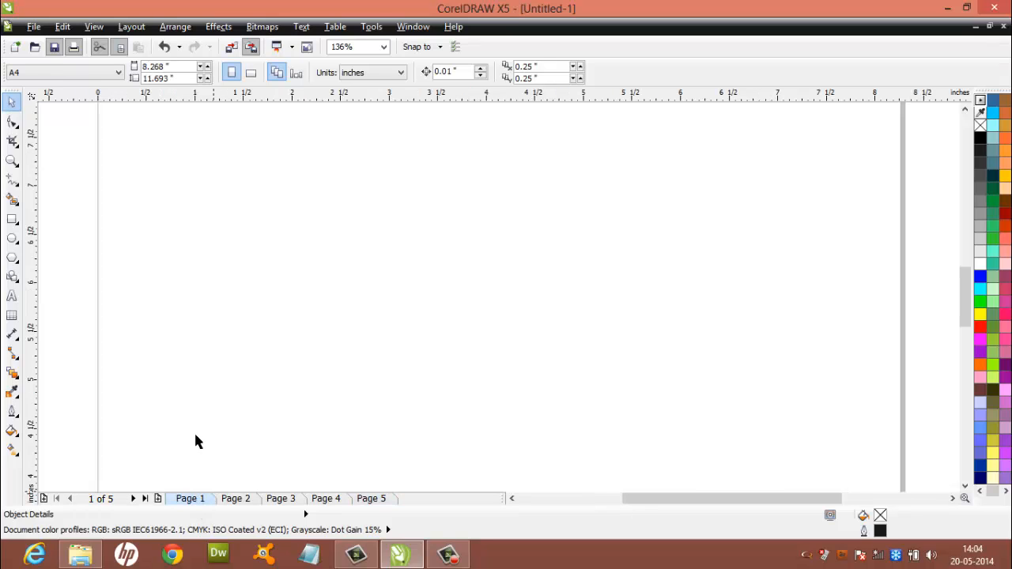
pyautogui.click(294, 73)
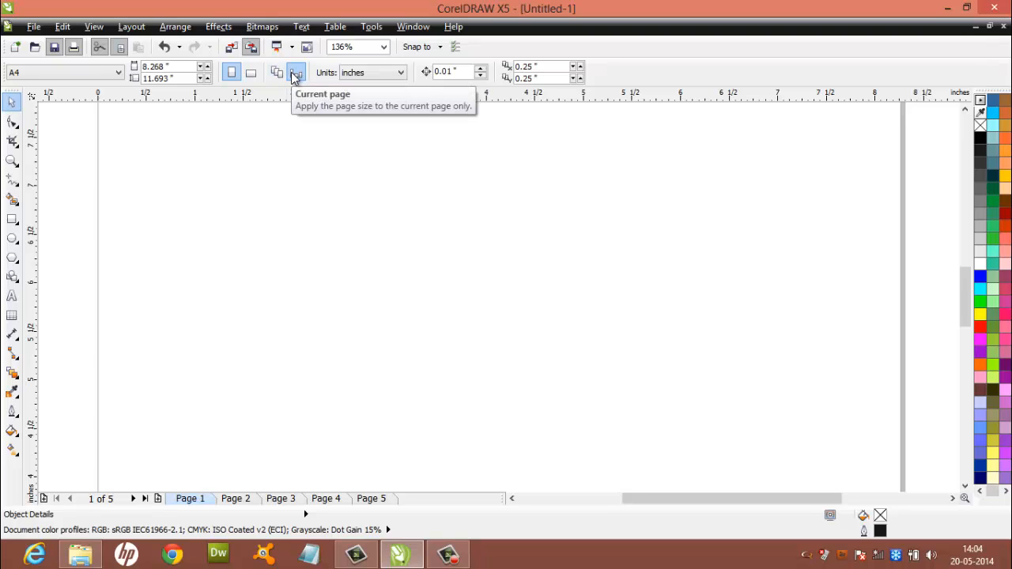
# - Compare Page 1 with Page 2 and insert another A4 page directly after Page 1
pyautogui.click(235, 505)
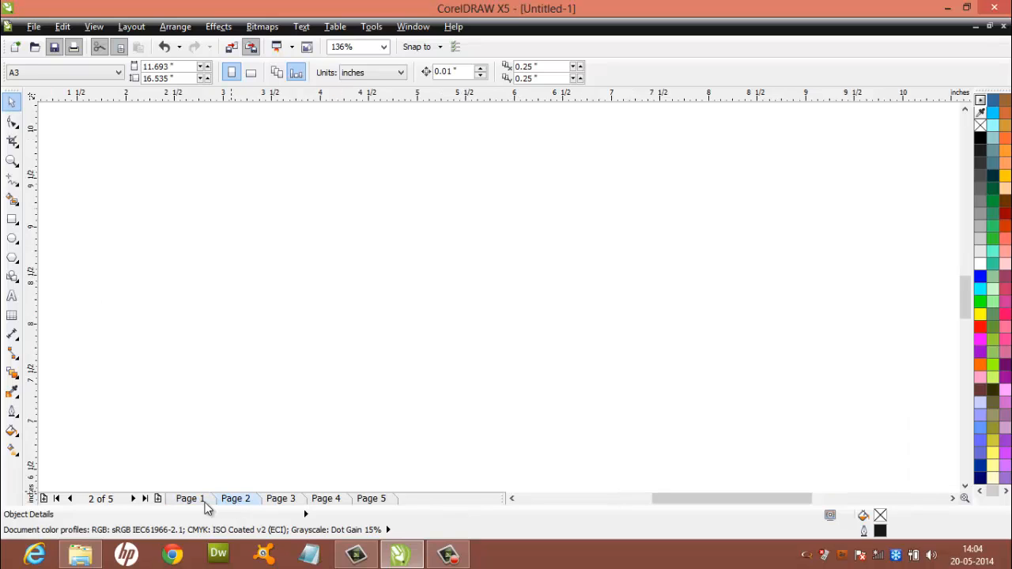
pyautogui.click(201, 505)
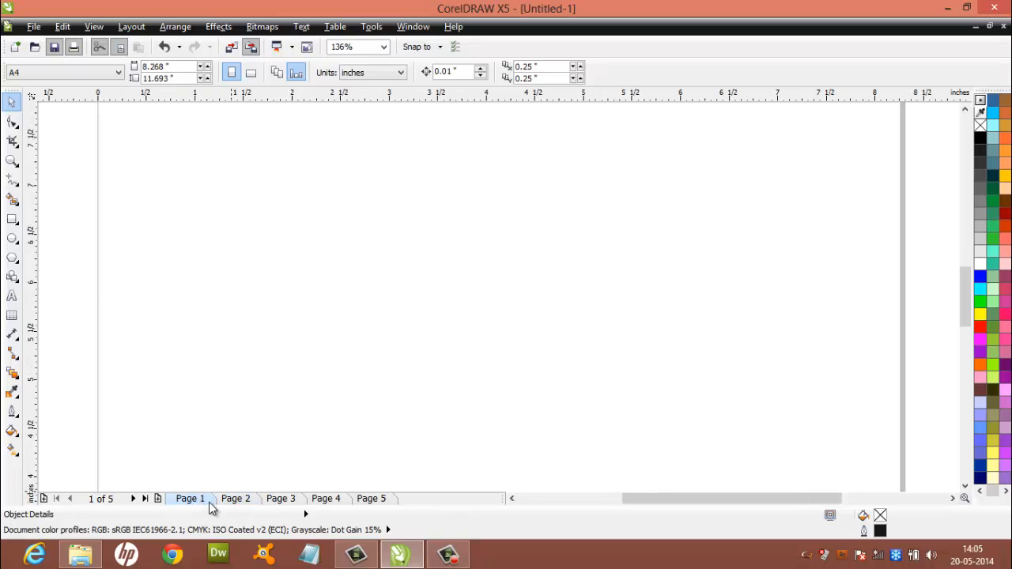
pyautogui.click(241, 500)
pyautogui.click(199, 501)
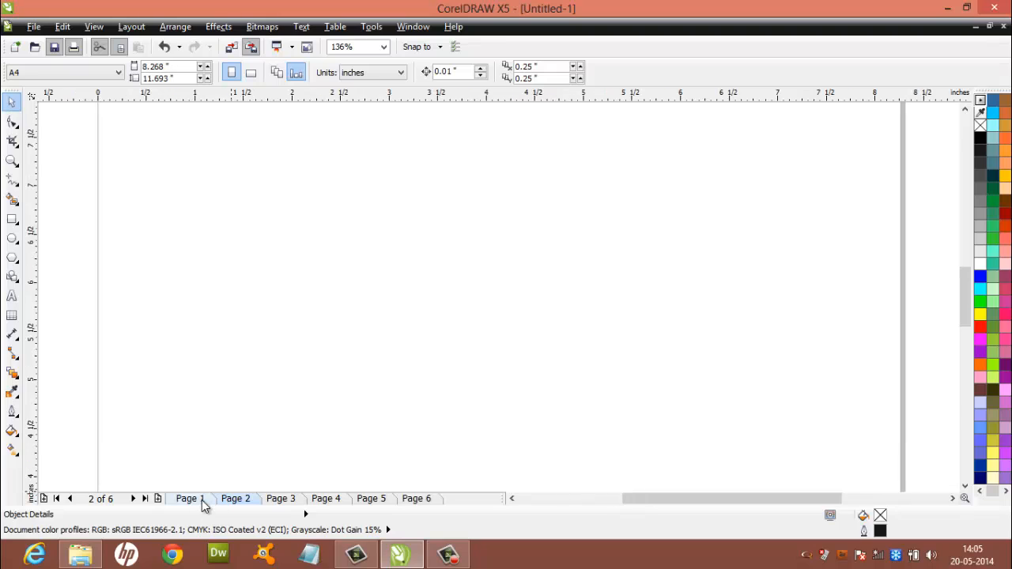
# - Go back through the pages from Page 6 to Page 1 to check each page's size
pyautogui.click(428, 504)
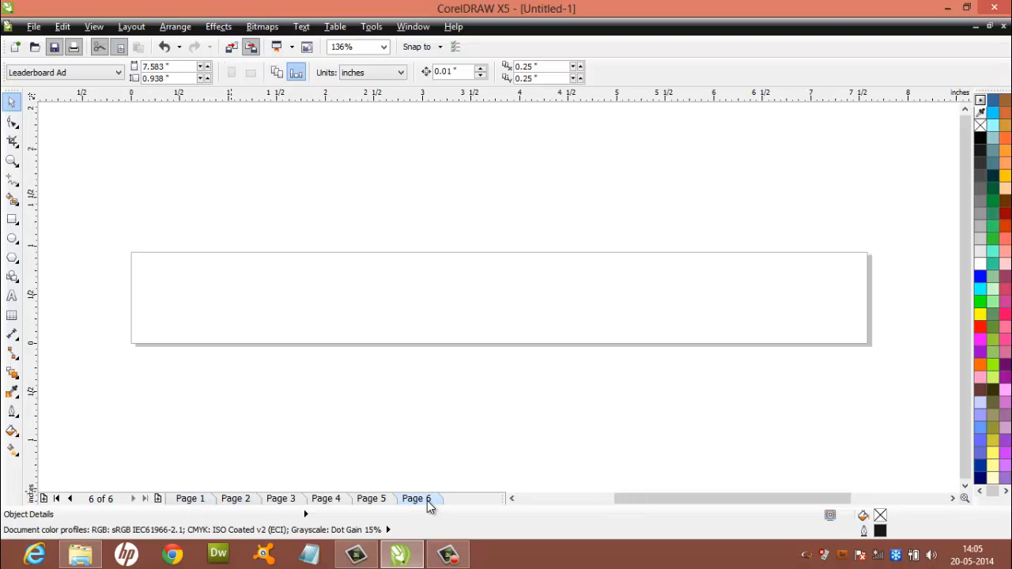
pyautogui.click(357, 504)
pyautogui.click(339, 504)
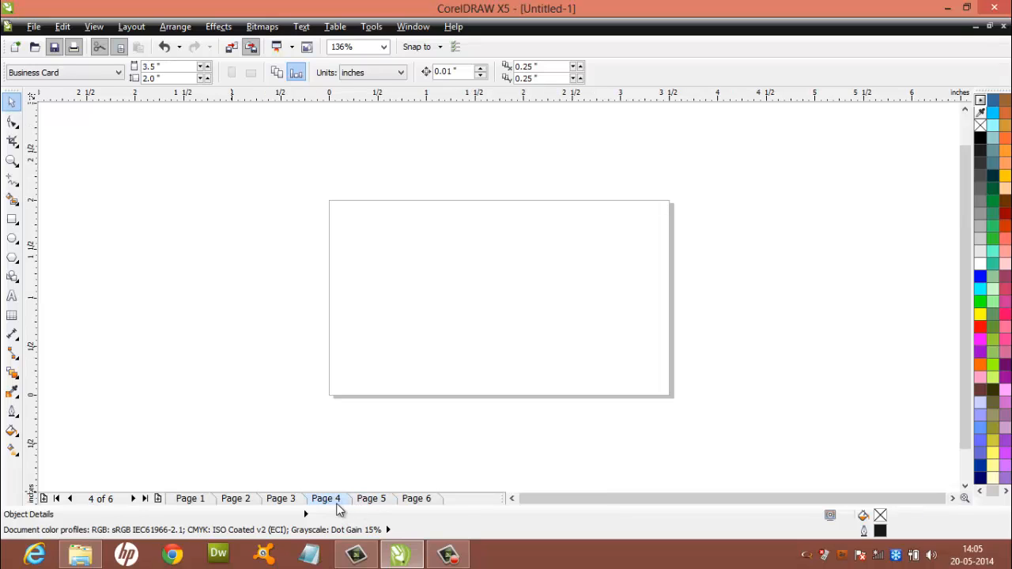
pyautogui.click(283, 504)
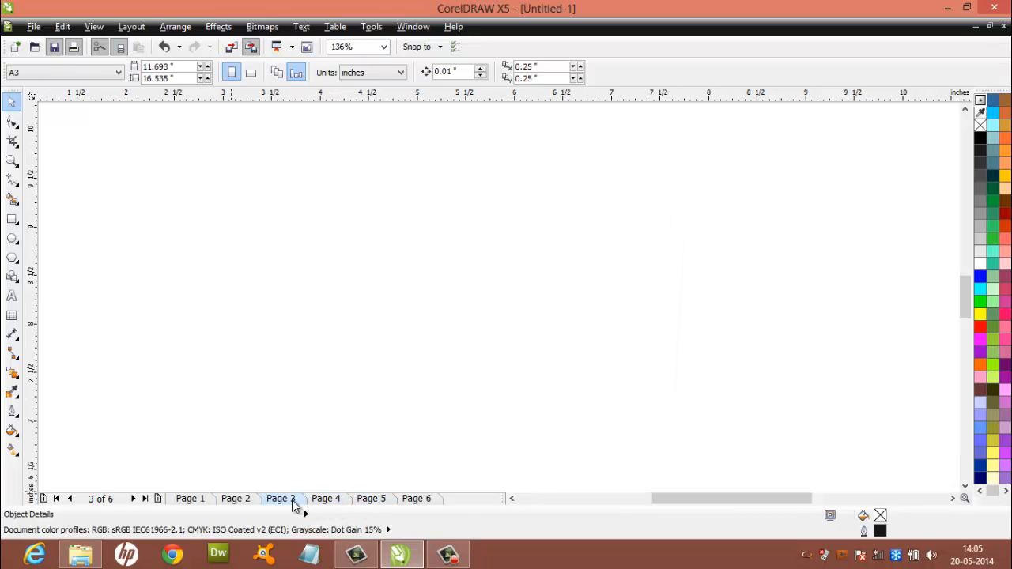
pyautogui.click(245, 504)
pyautogui.click(198, 506)
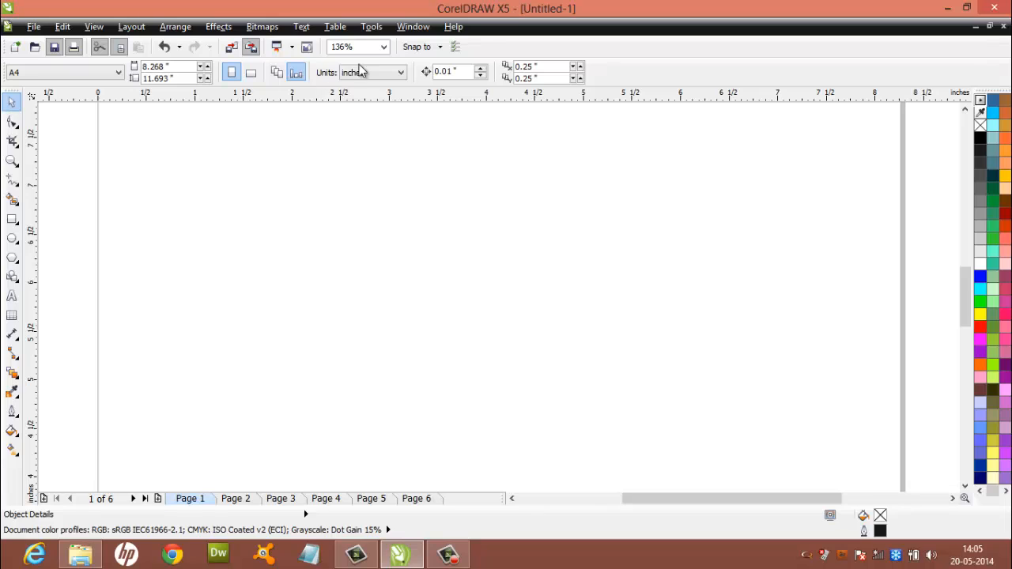
# - Fit the whole of Page 1 in view and go through the pages up to Page 6 at that zoom level
pyautogui.click(383, 48)
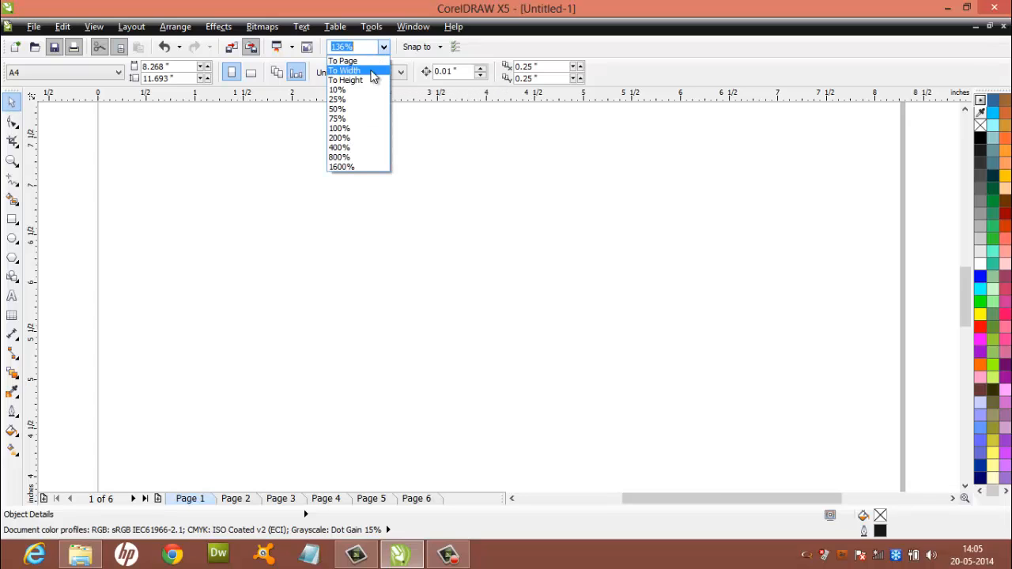
pyautogui.click(369, 64)
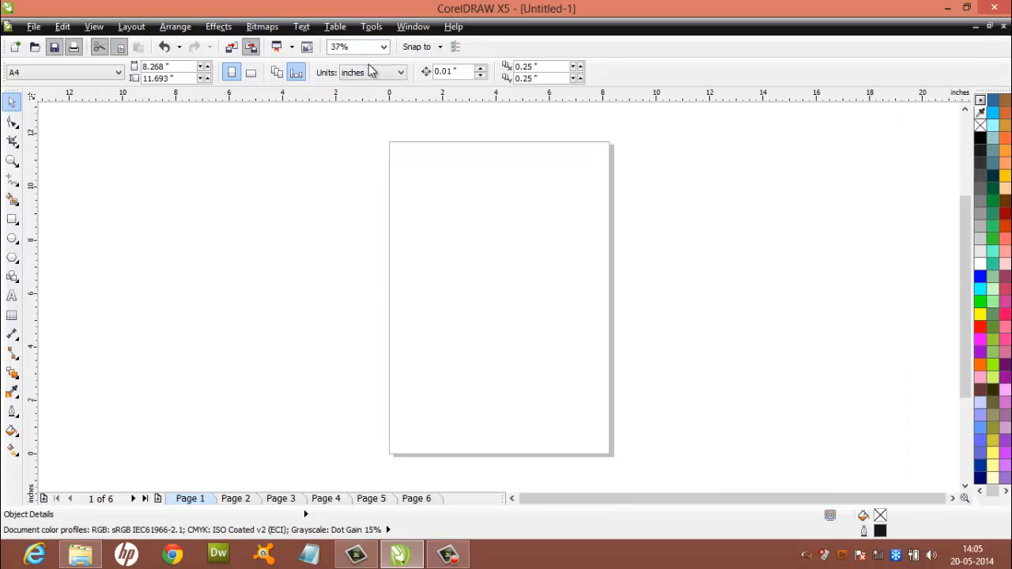
pyautogui.press('super+c')
pyautogui.click(281, 221)
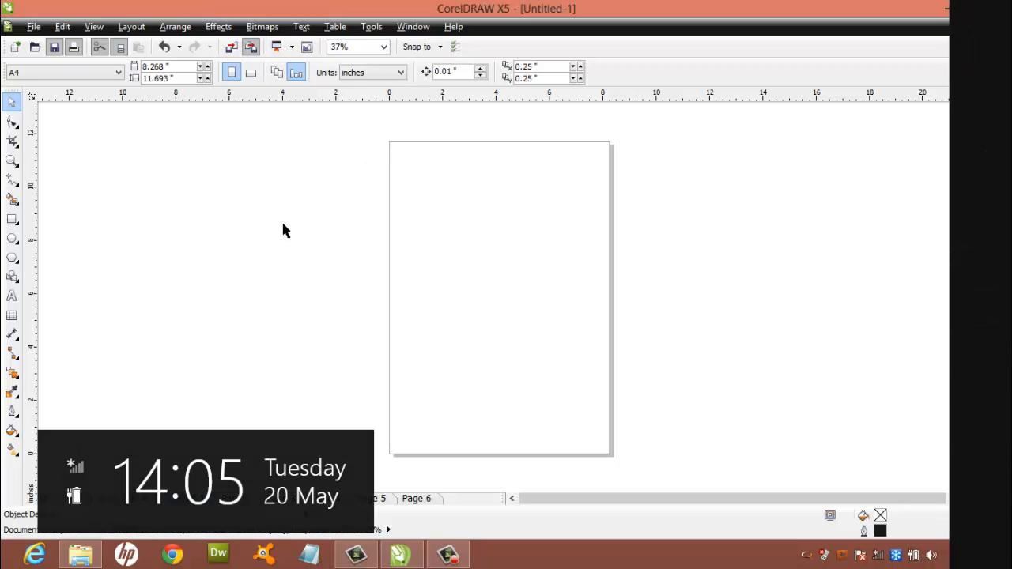
pyautogui.click(234, 501)
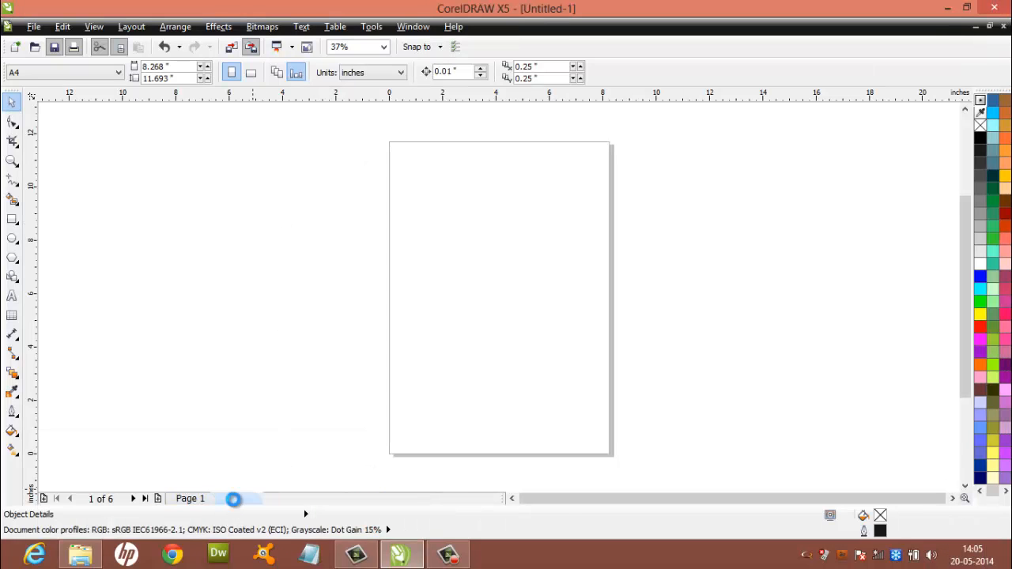
pyautogui.click(276, 500)
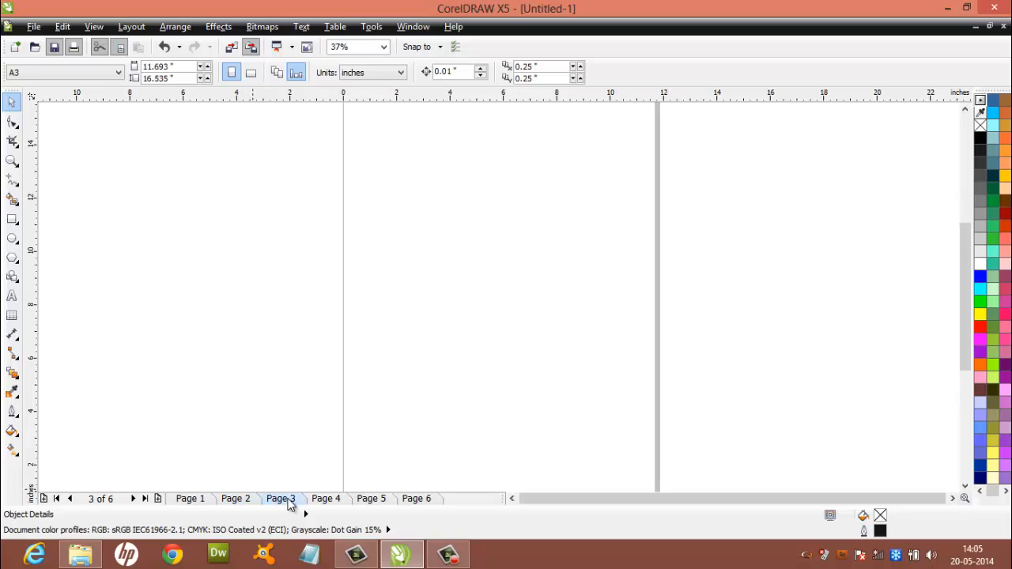
pyautogui.click(325, 499)
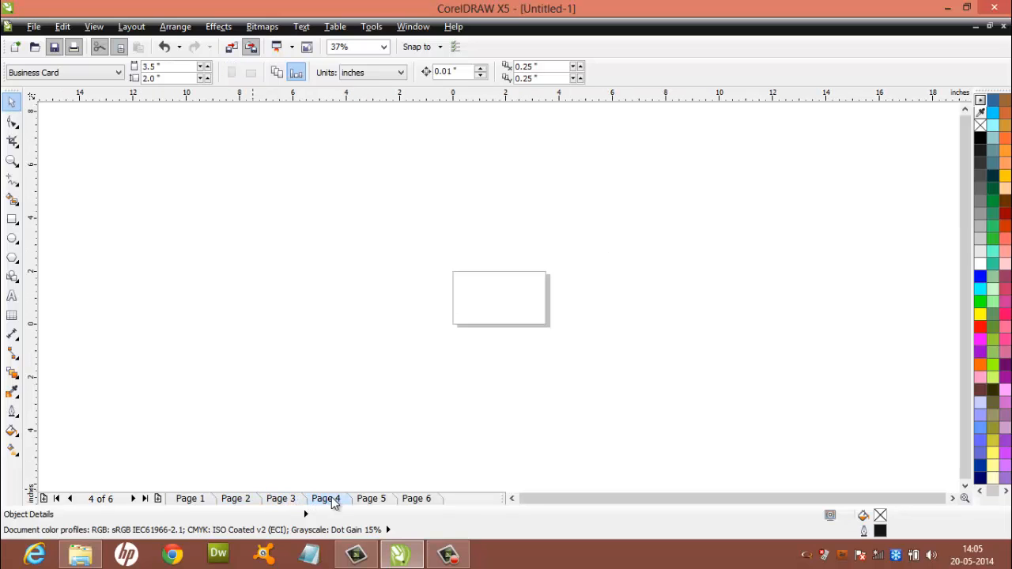
pyautogui.click(367, 499)
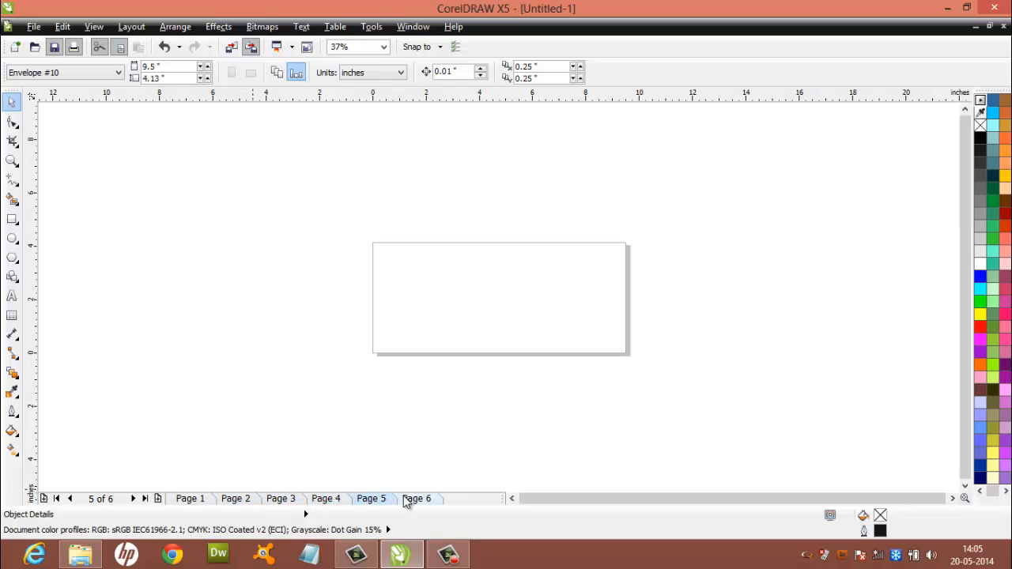
pyautogui.click(413, 498)
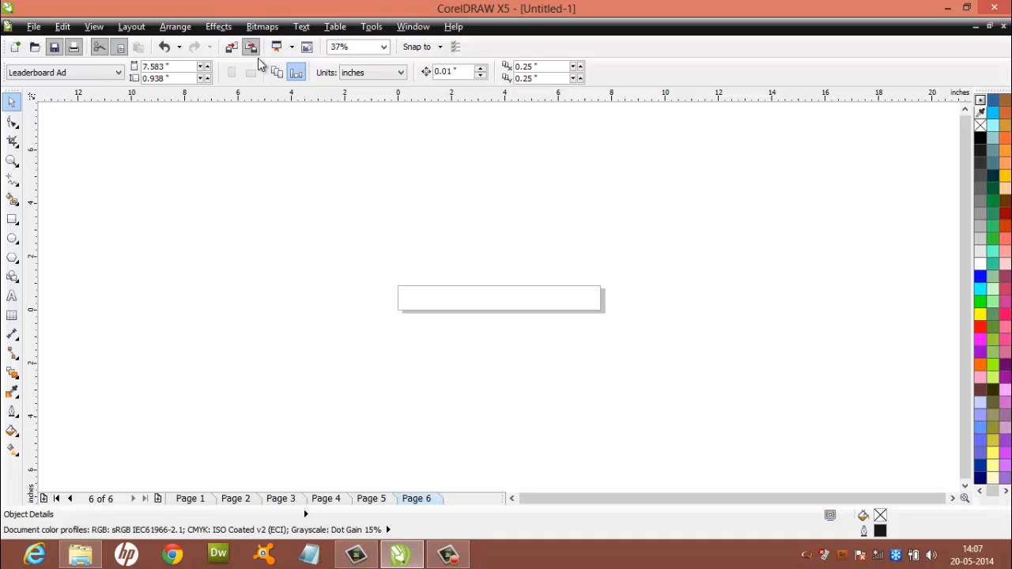
# - Create a new document from the first Childcare UK - Brochure template in the Brochures category
pyautogui.click(34, 28)
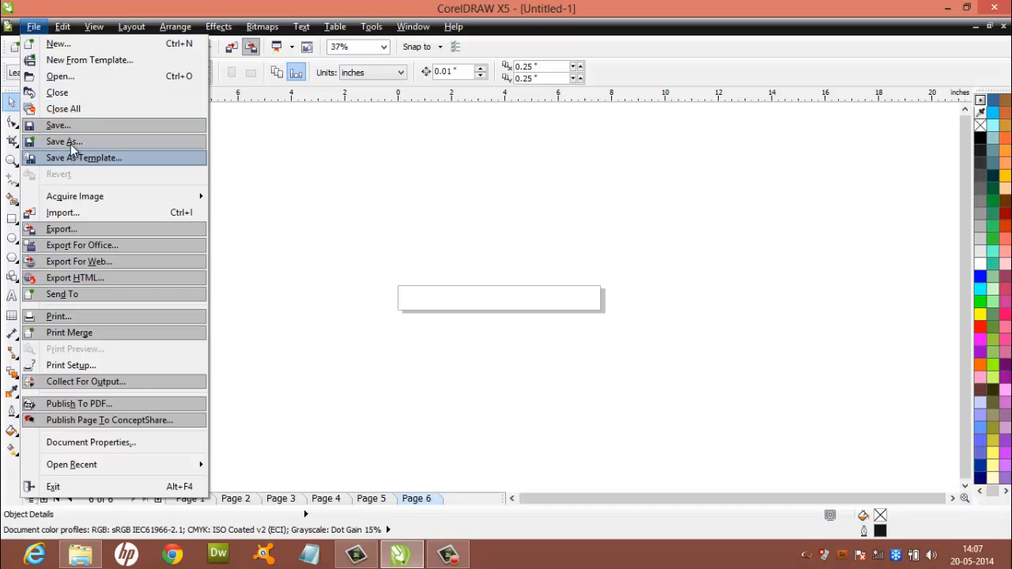
pyautogui.click(76, 63)
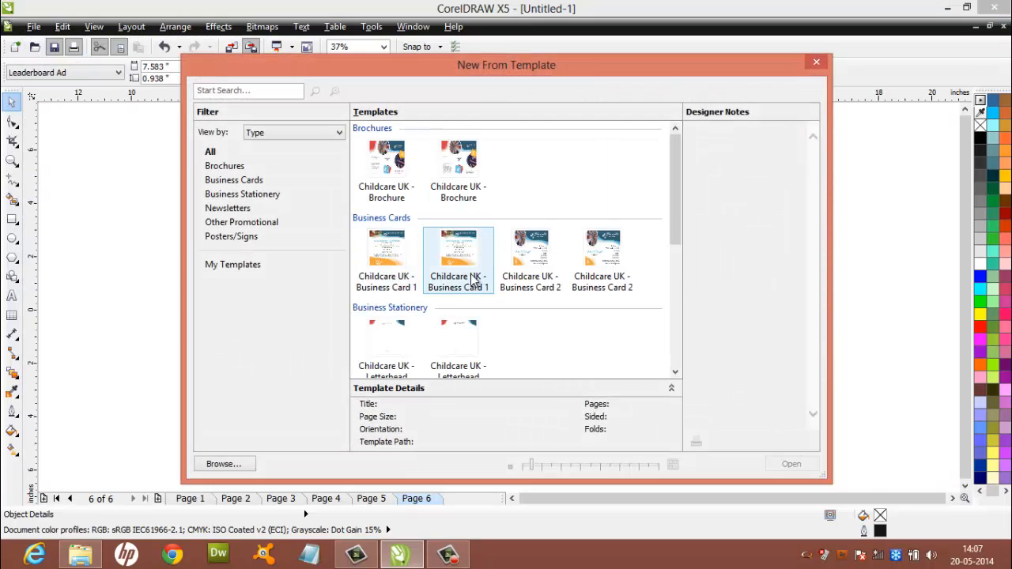
pyautogui.click(228, 171)
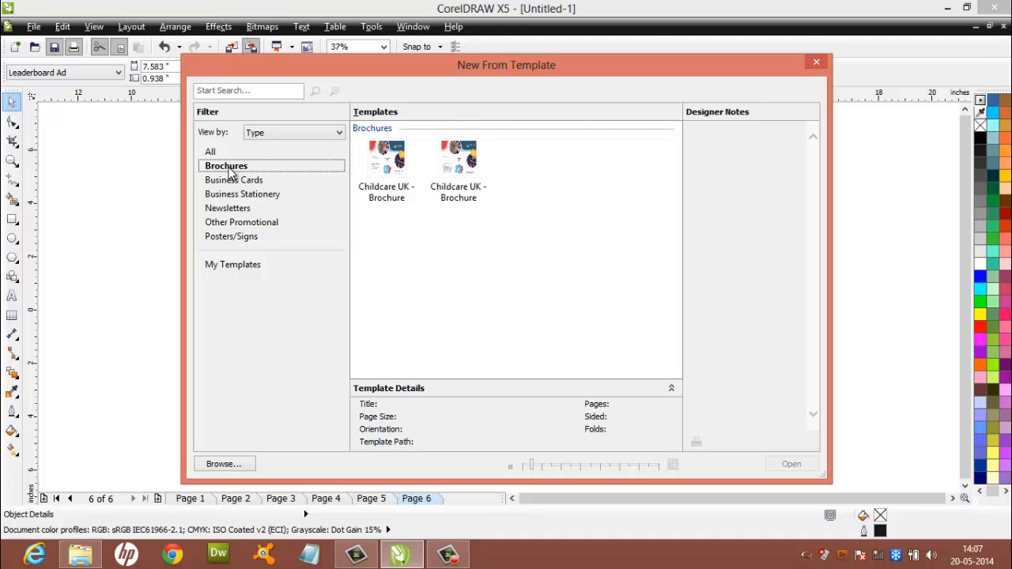
pyautogui.click(395, 176)
pyautogui.doubleClick(394, 174)
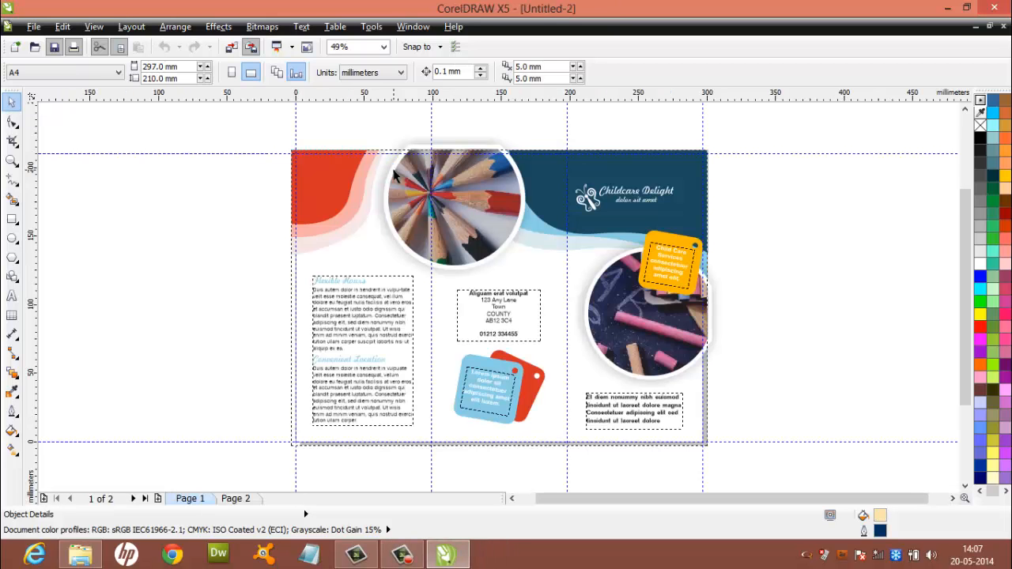
# - Inspect the brochure's Page 1 elements by selecting its pictures, colored shapes, text block and tag group one after another
pyautogui.click(475, 208)
pyautogui.click(642, 316)
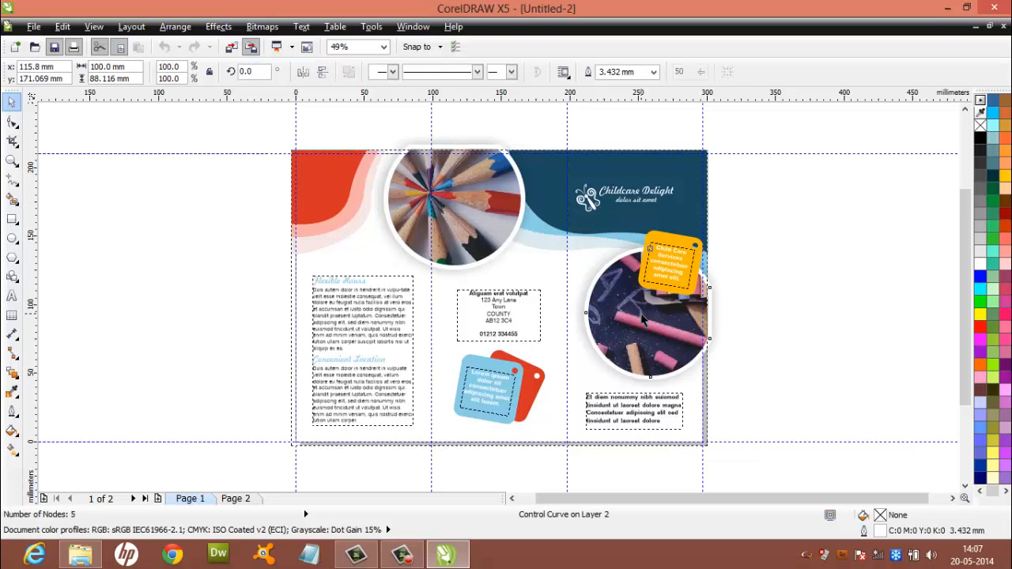
pyautogui.click(650, 247)
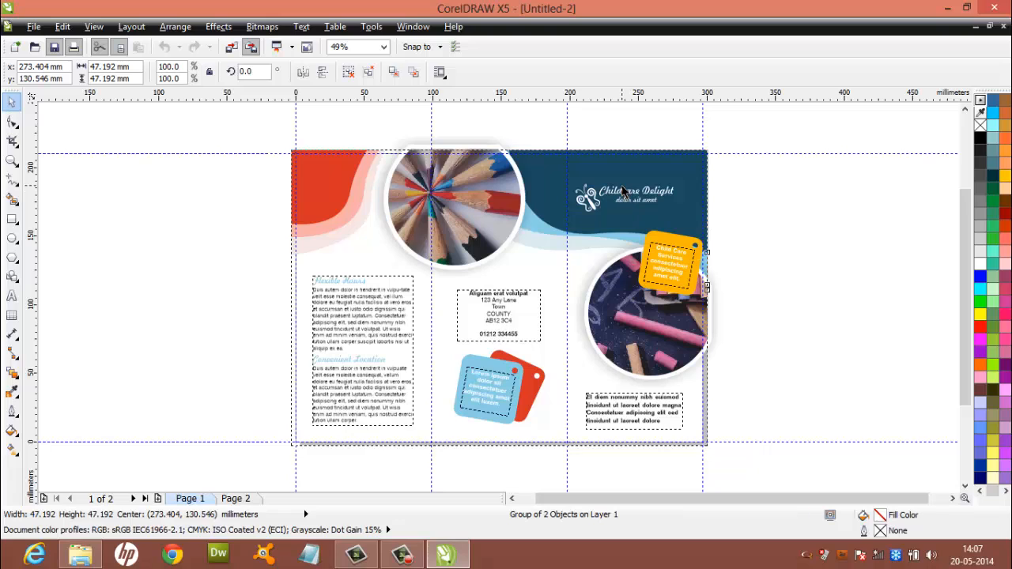
pyautogui.click(332, 197)
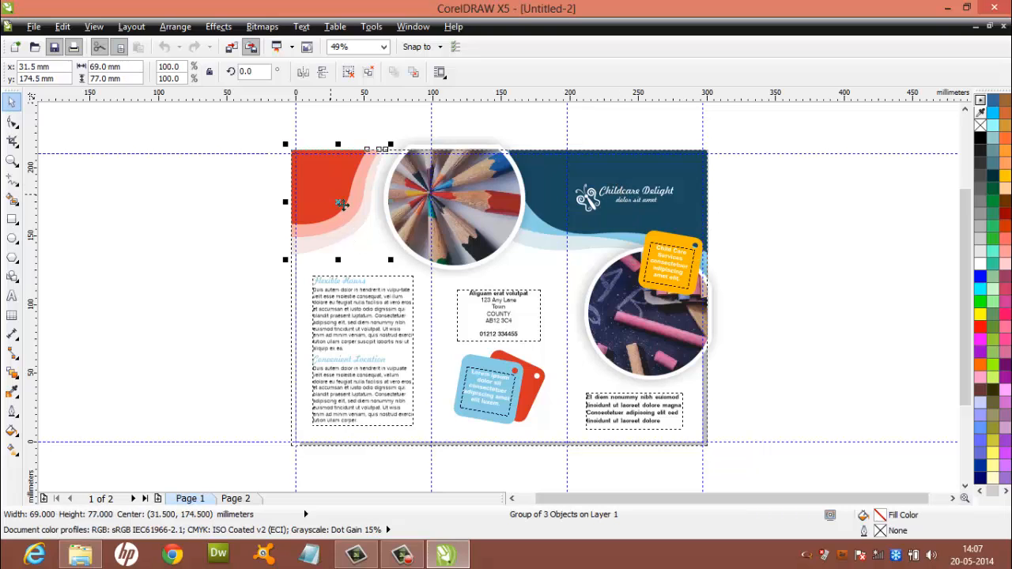
pyautogui.click(379, 321)
pyautogui.click(521, 381)
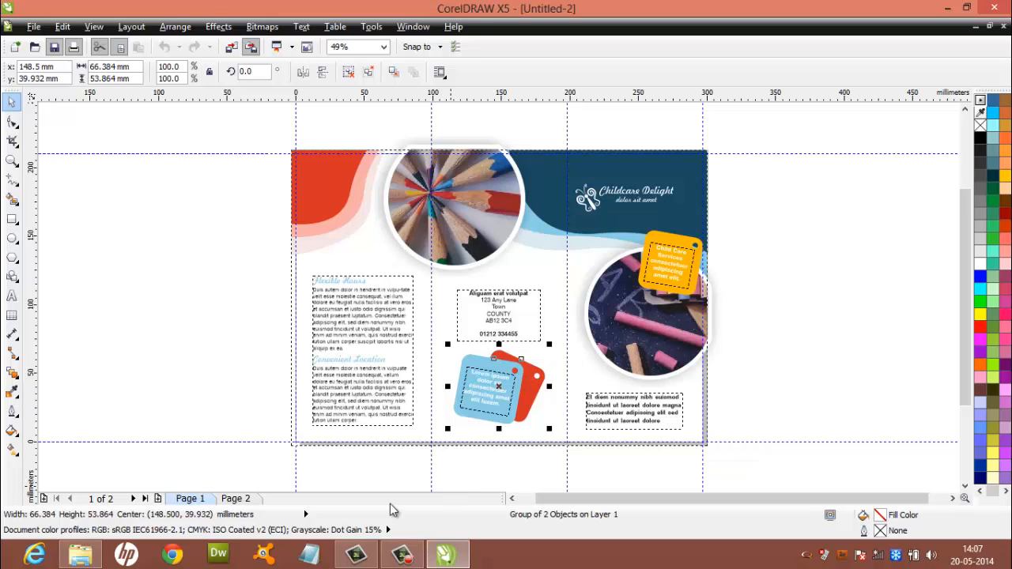
# - Compare the brochure's Page 1 and Page 2 by switching between them, finishing on Page 2
pyautogui.click(236, 499)
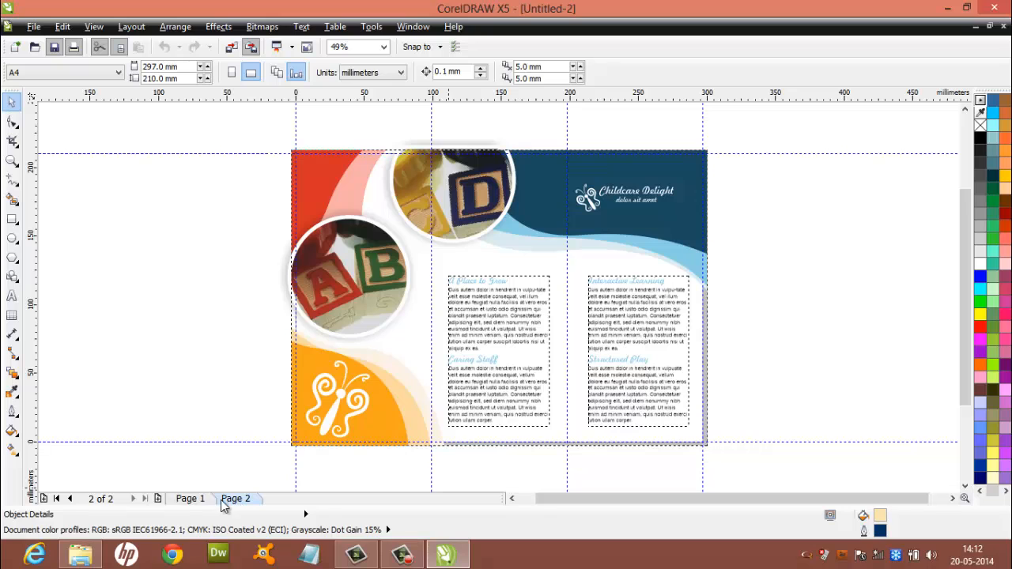
pyautogui.click(197, 498)
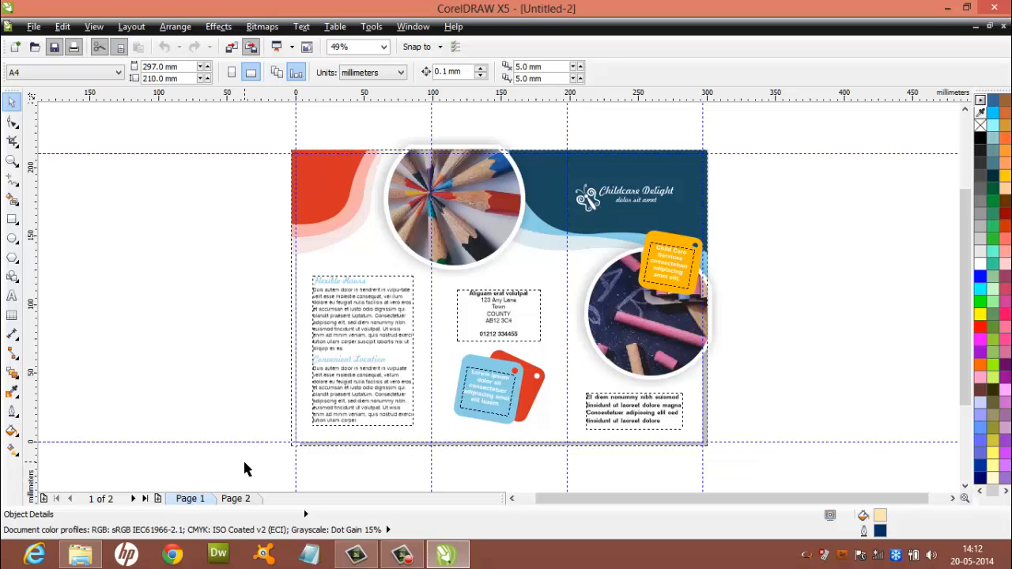
pyautogui.click(238, 498)
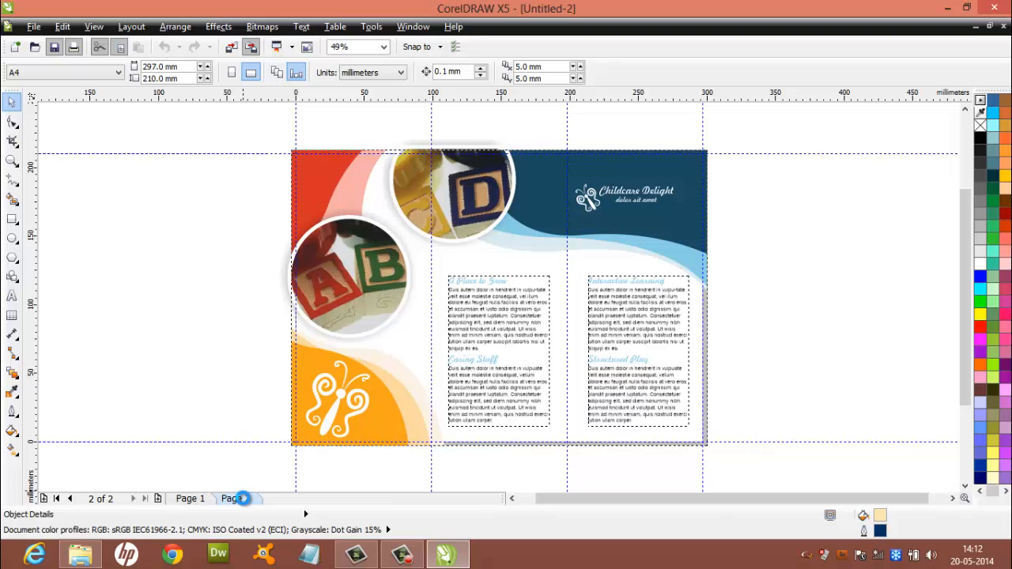
pyautogui.click(197, 499)
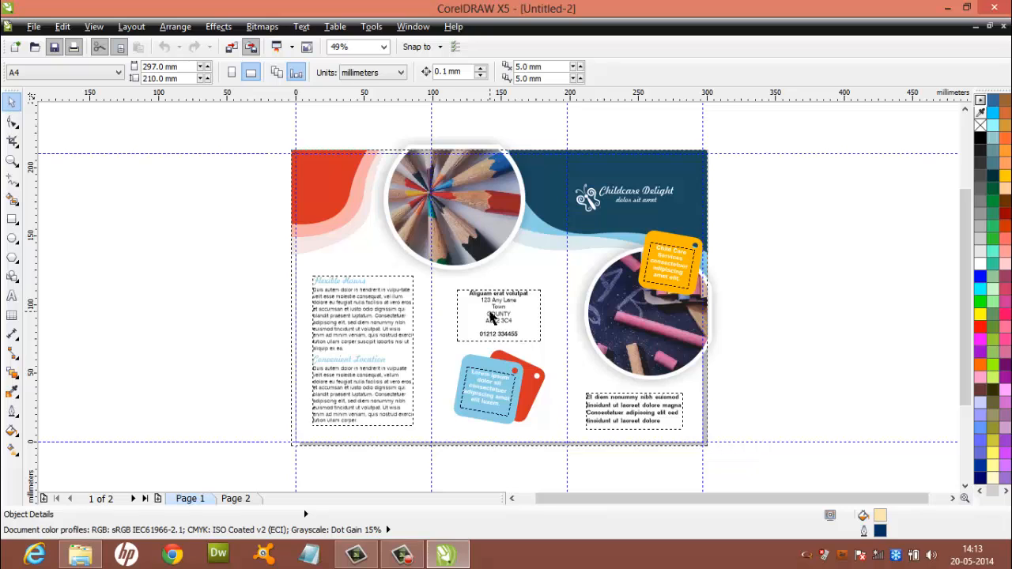
pyautogui.click(233, 498)
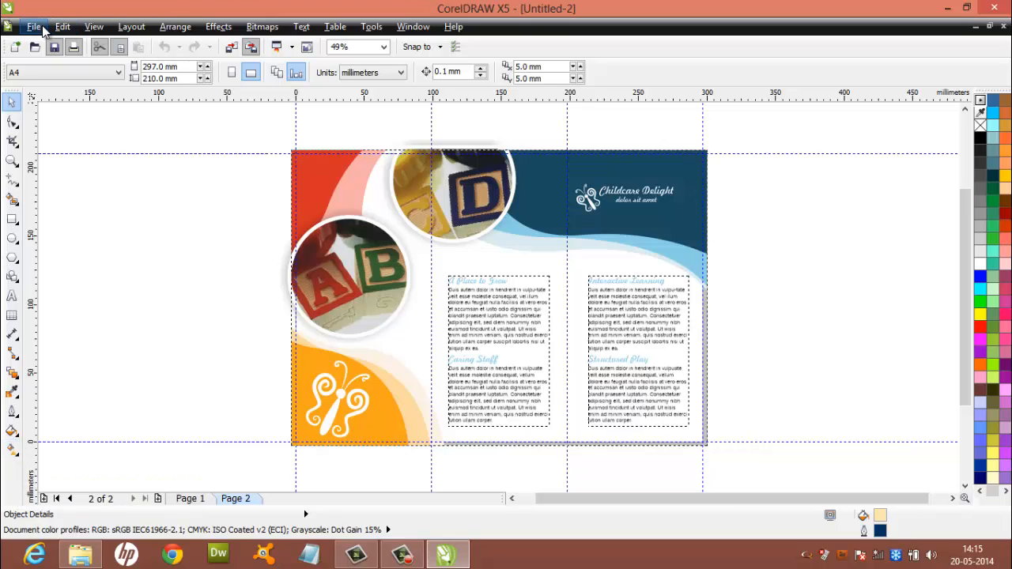
# - Create a new document from the first Childcare UK - Business Card 2 template in Business Cards and set its units to inches
pyautogui.click(41, 29)
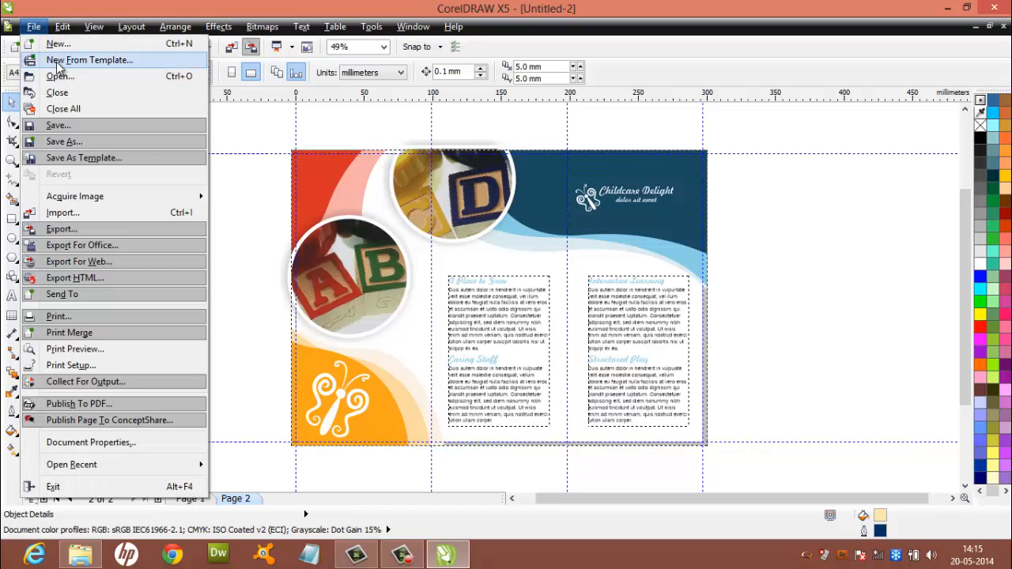
pyautogui.click(57, 65)
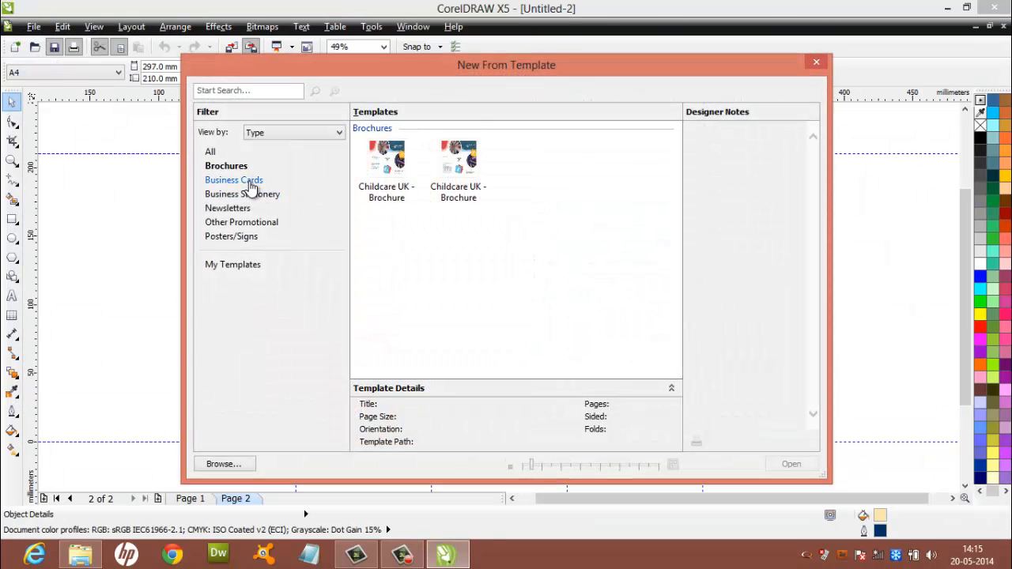
pyautogui.click(250, 185)
pyautogui.doubleClick(526, 198)
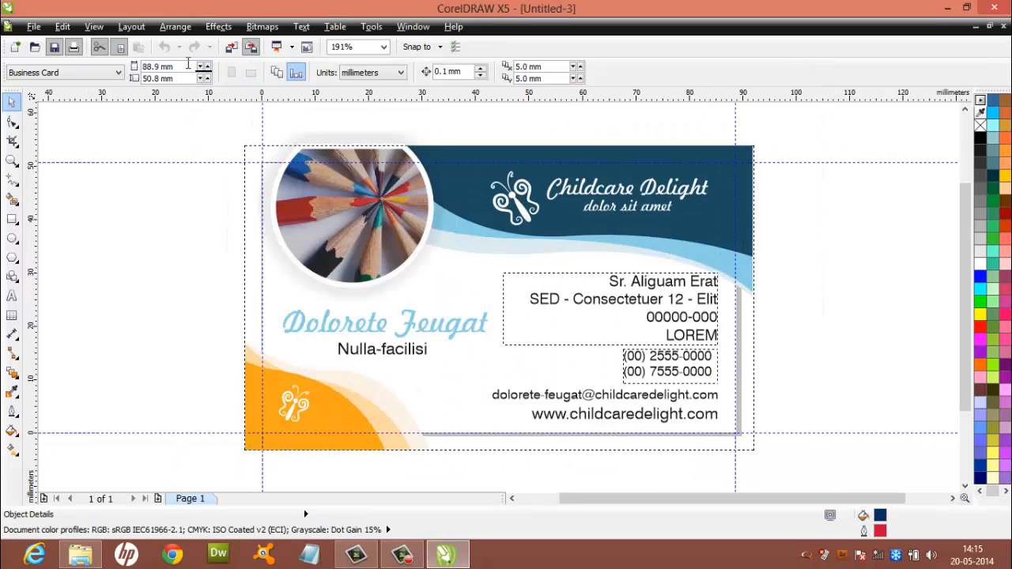
pyautogui.click(399, 75)
pyautogui.click(385, 85)
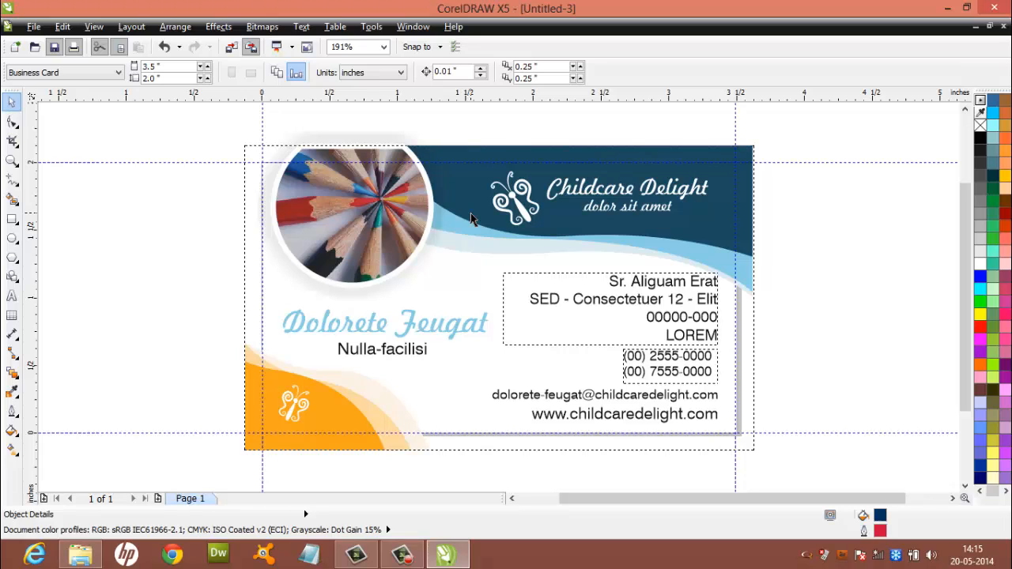
# - Inspect the business card's elements by selecting its name and contact texts, the blue wave and the orange corner shape in turn
pyautogui.click(431, 328)
pyautogui.click(407, 350)
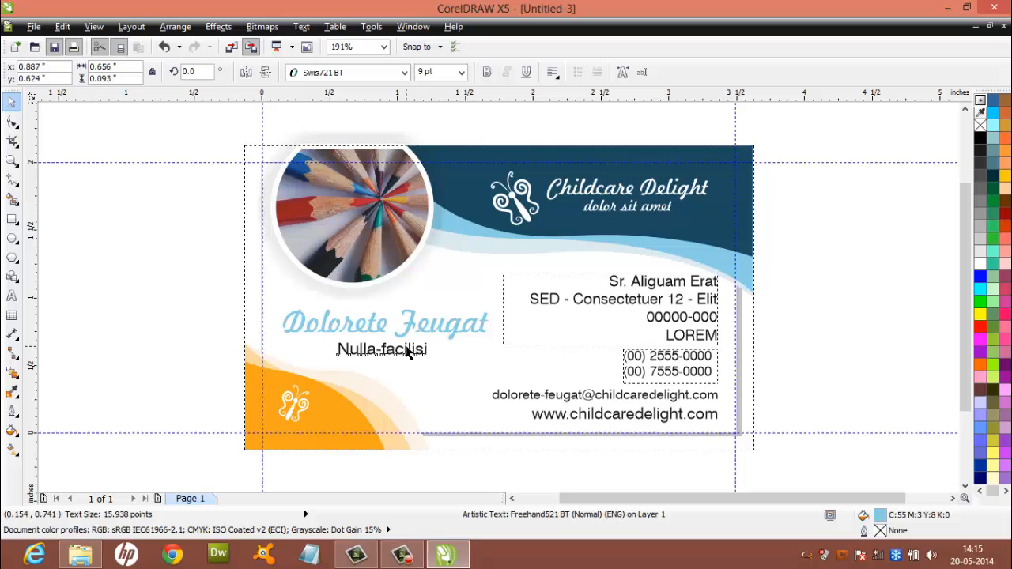
pyautogui.click(670, 185)
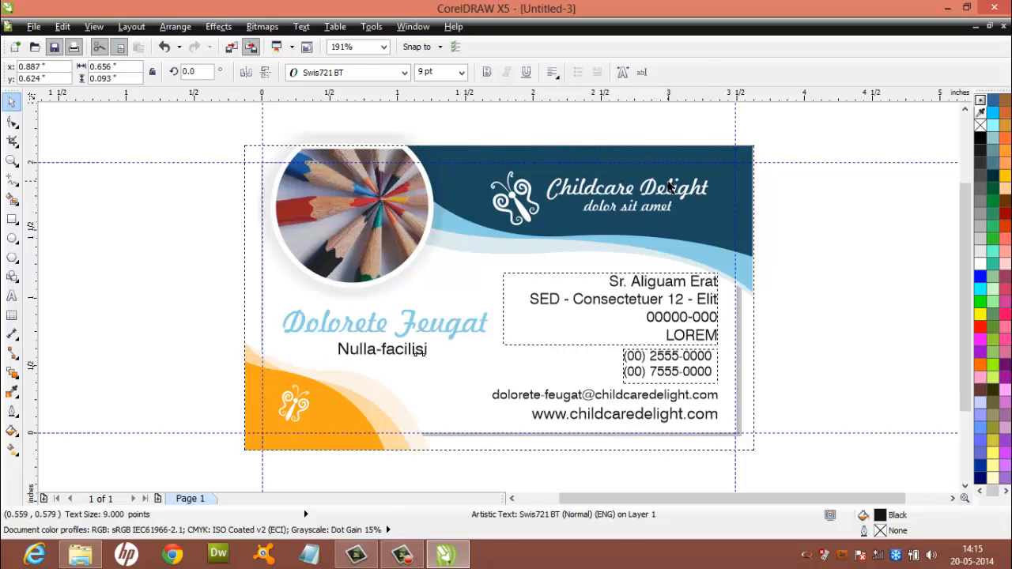
pyautogui.click(690, 282)
pyautogui.click(685, 360)
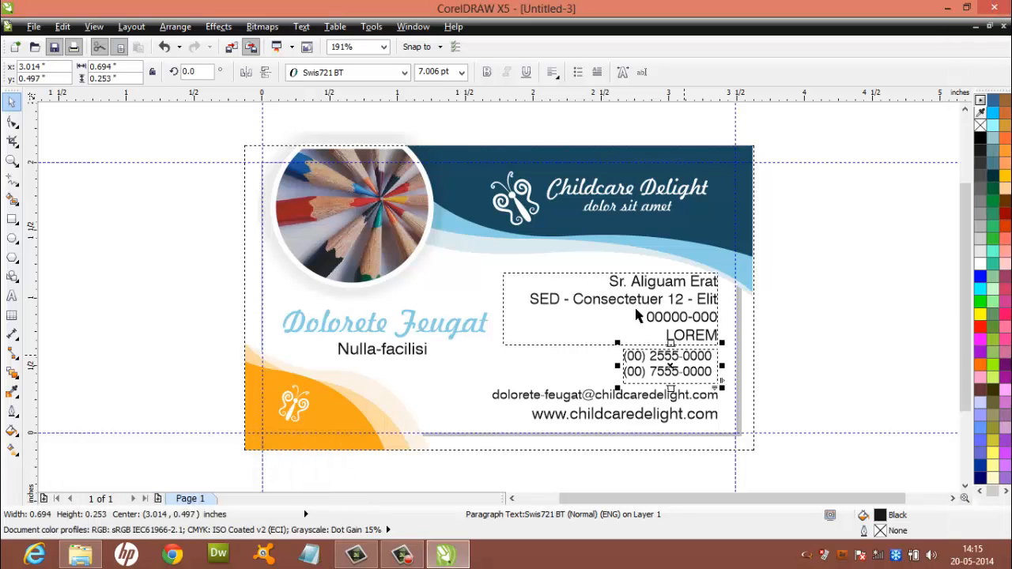
pyautogui.click(404, 225)
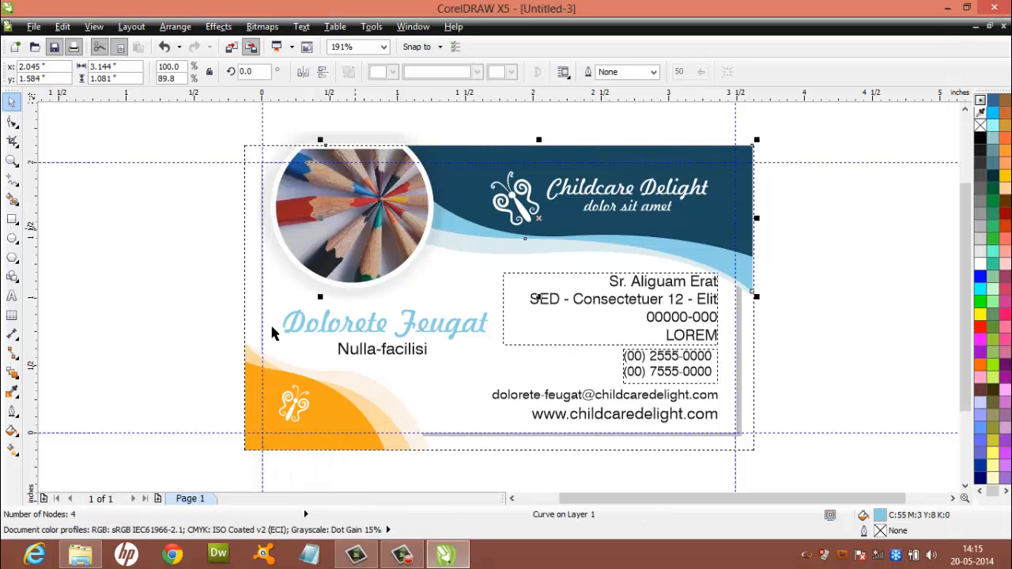
pyautogui.click(316, 436)
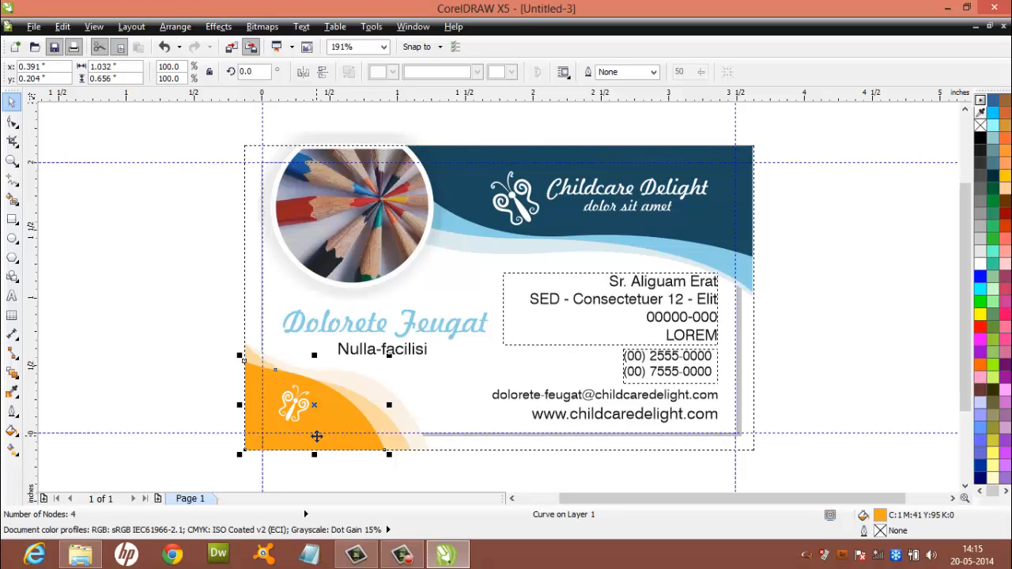
# - Create a new document from the second Childcare UK - Letterhead template in the Business Stationery category
pyautogui.hotkey('ctrl', 'n')
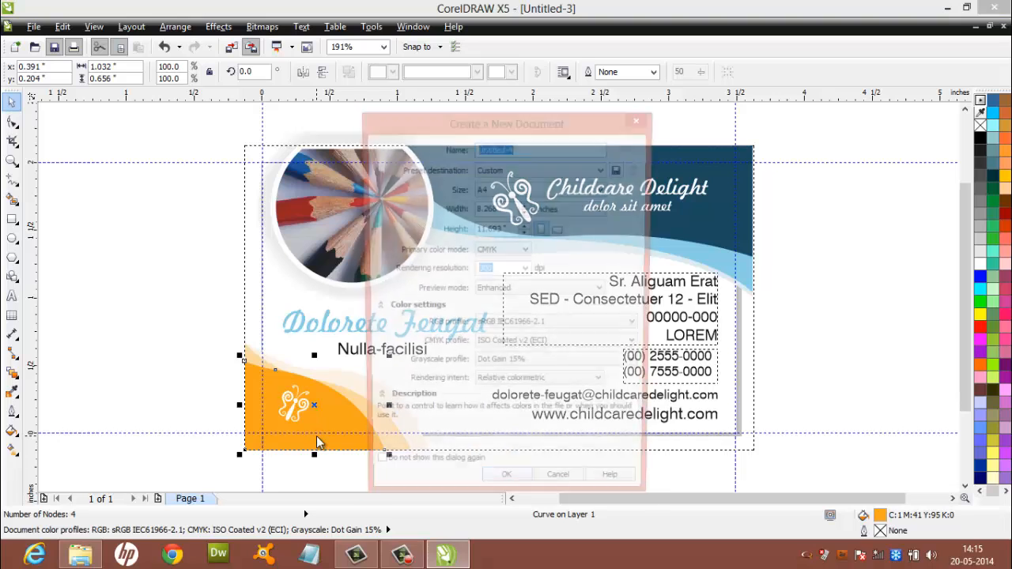
pyautogui.click(570, 492)
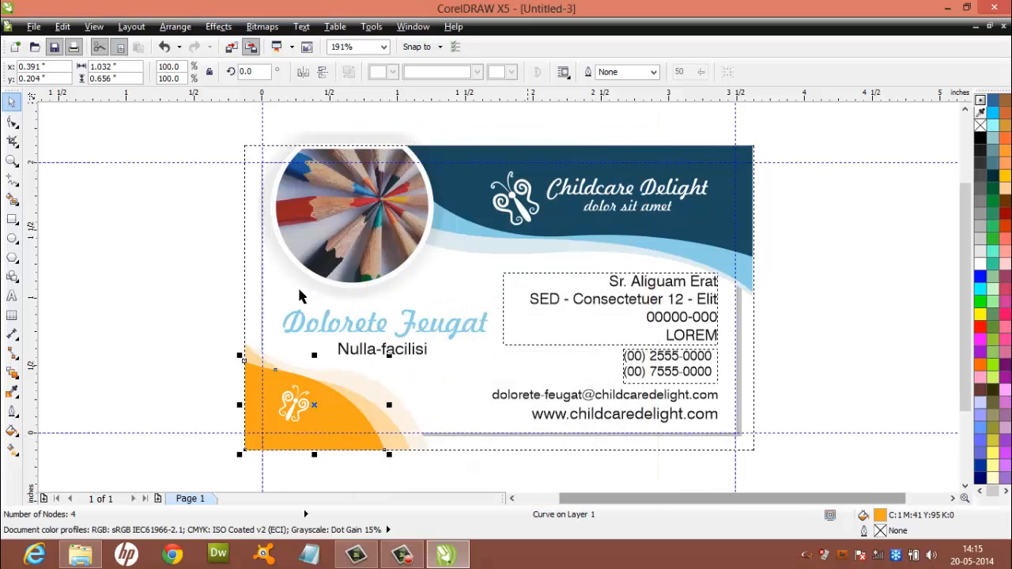
pyautogui.click(34, 26)
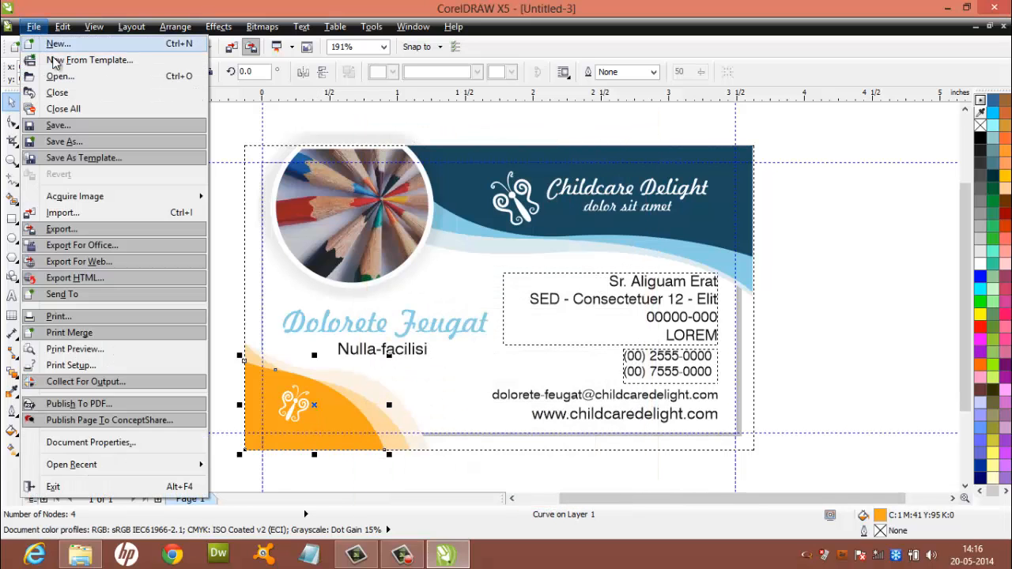
pyautogui.press('Escape')
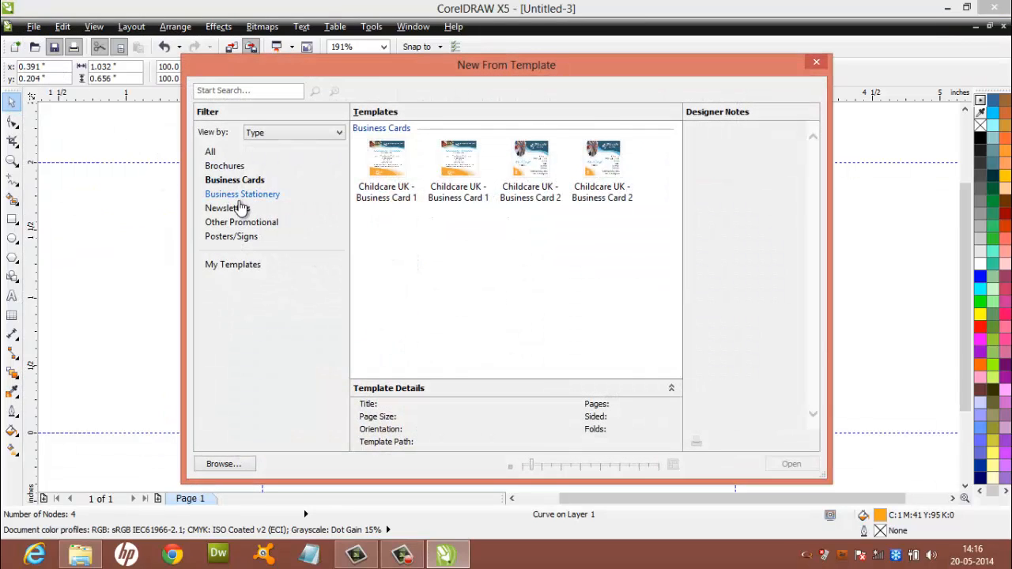
pyautogui.click(241, 195)
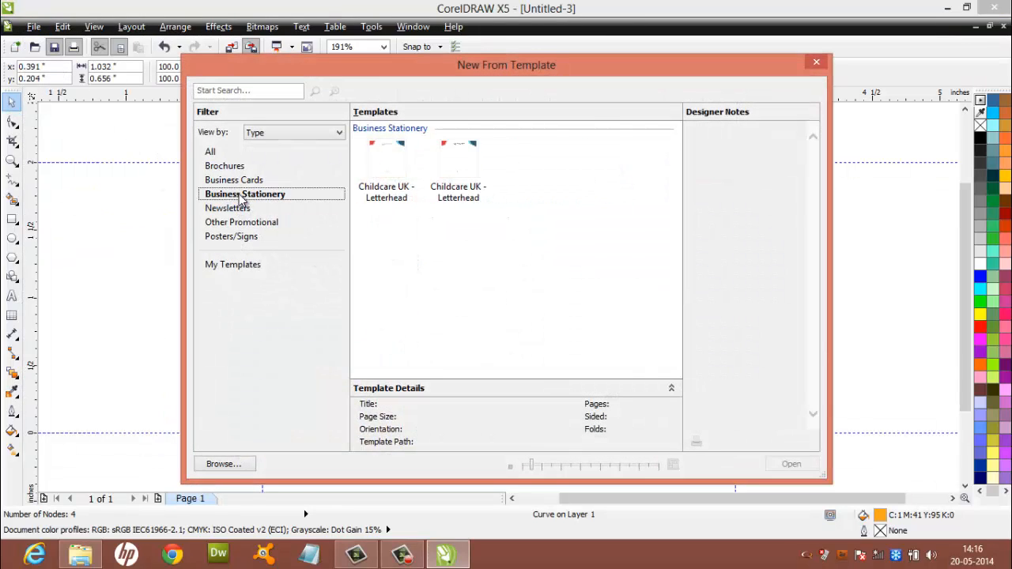
pyautogui.doubleClick(462, 190)
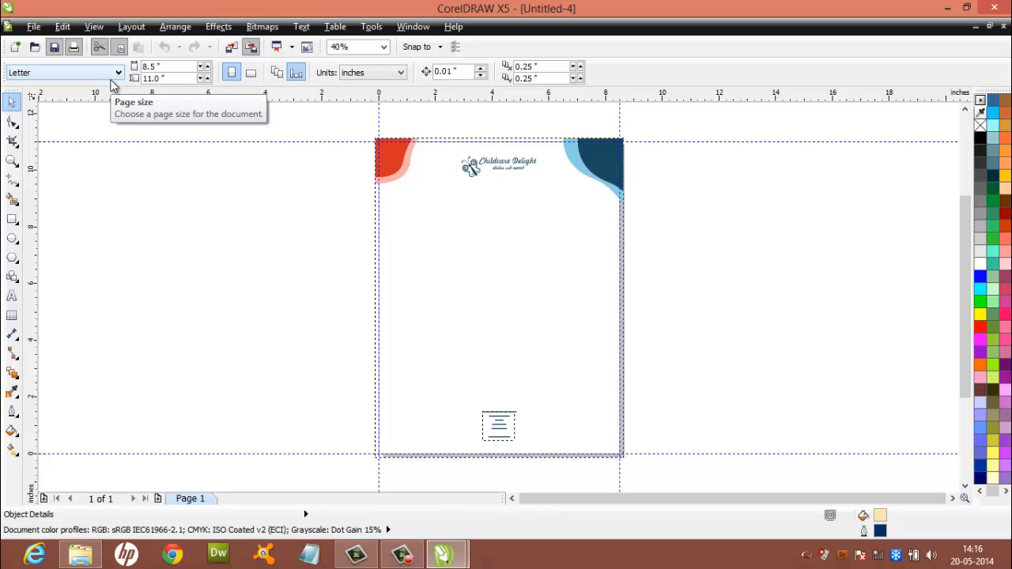
# - Create a new document from the first Childcare UK - Newsletter 1 template in the Newsletters category and show its Page 2
pyautogui.click(35, 28)
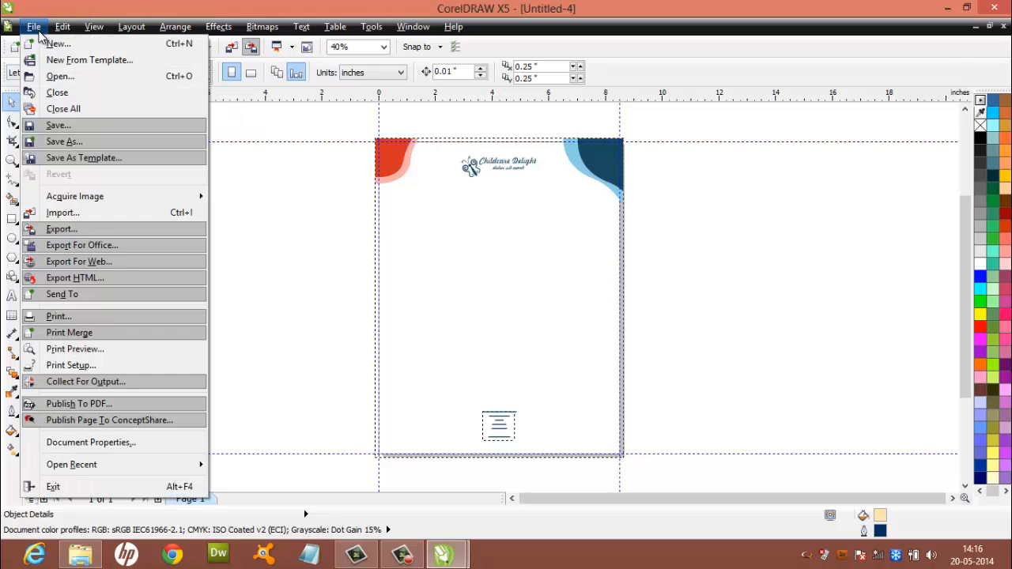
pyautogui.click(57, 63)
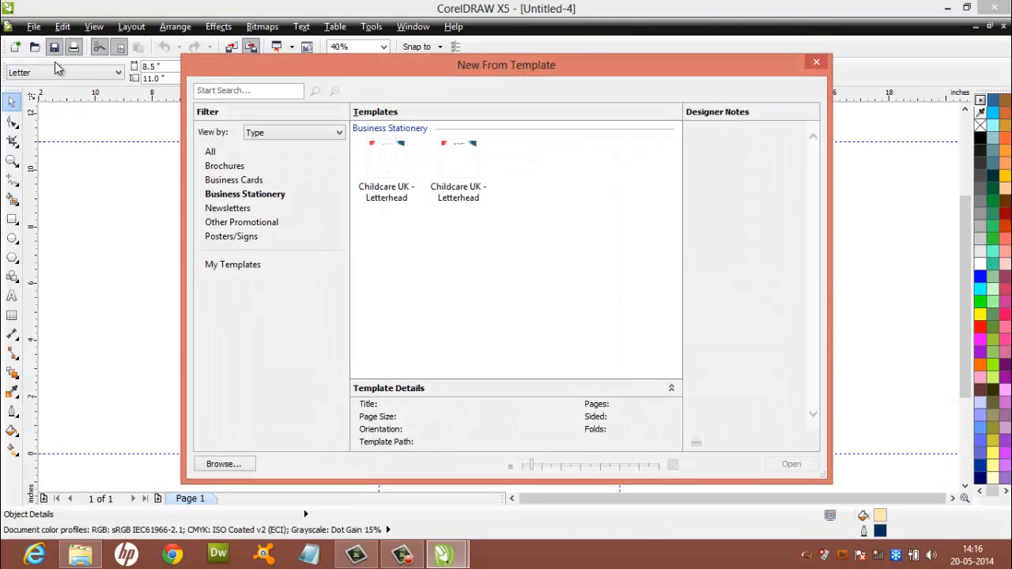
pyautogui.click(229, 210)
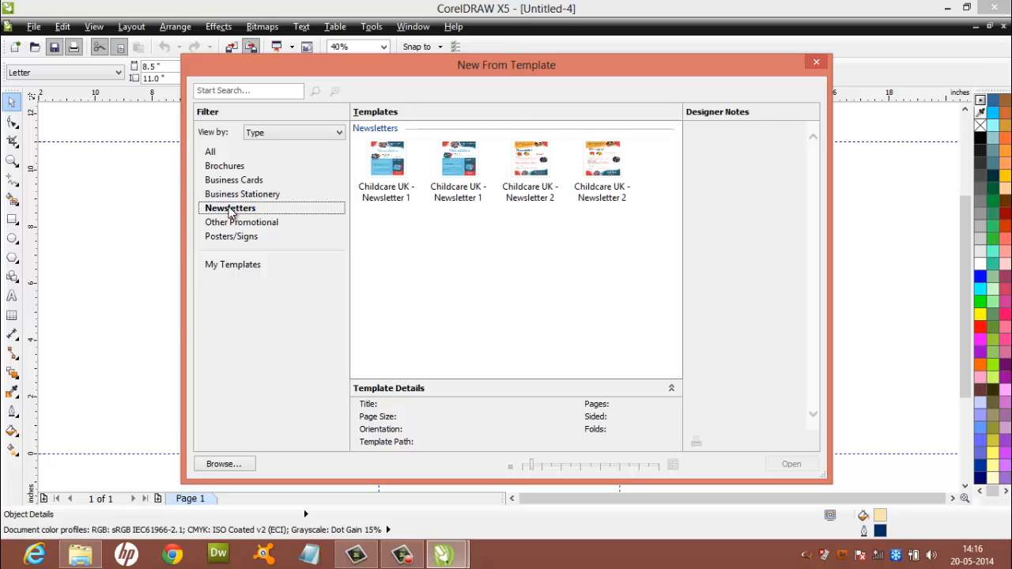
pyautogui.click(387, 195)
pyautogui.doubleClick(387, 194)
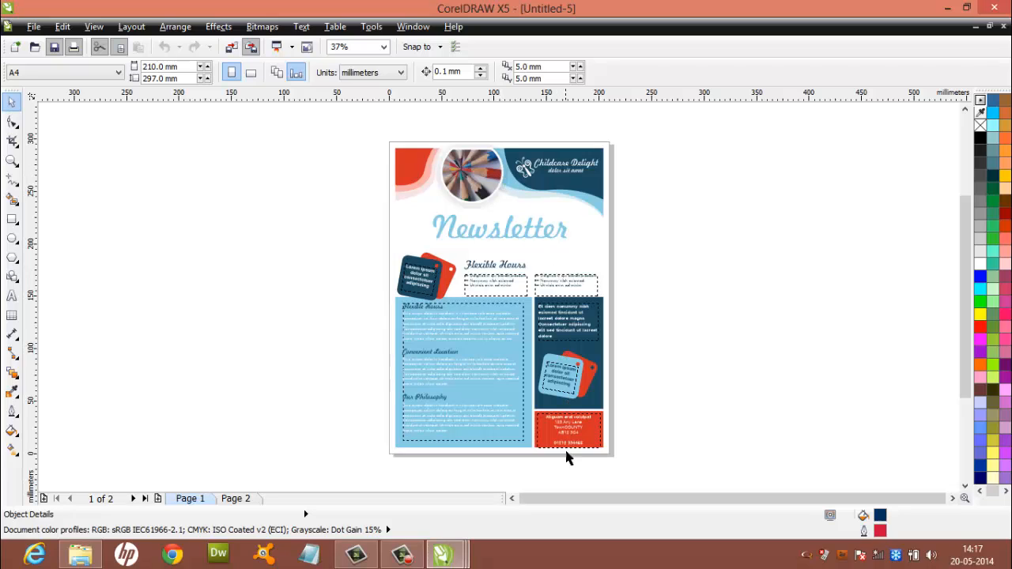
pyautogui.click(247, 498)
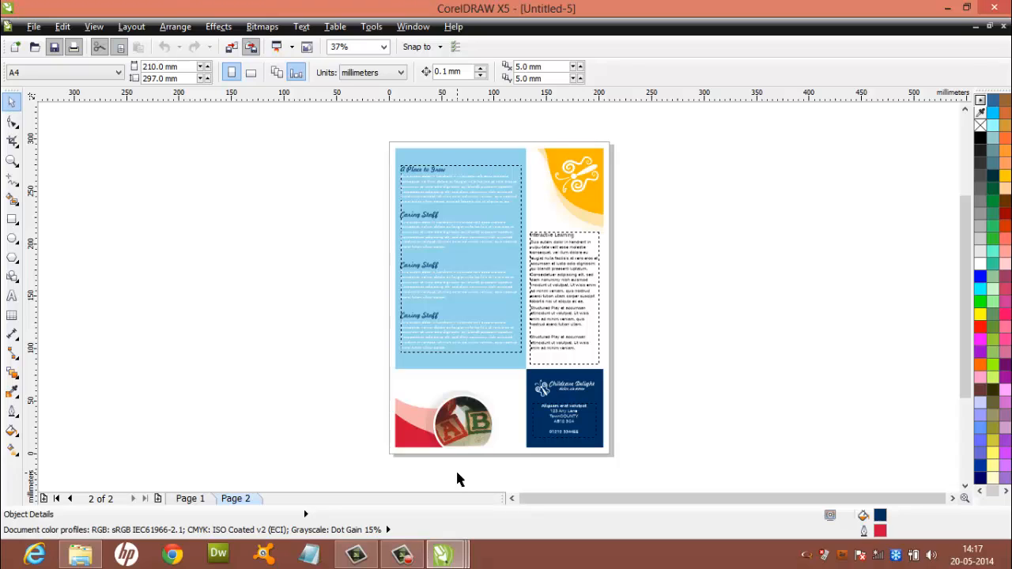
# - Create a new document from the Childcare UK - Folder 2 template in the Other Promotional category
pyautogui.click(34, 26)
pyautogui.click(63, 60)
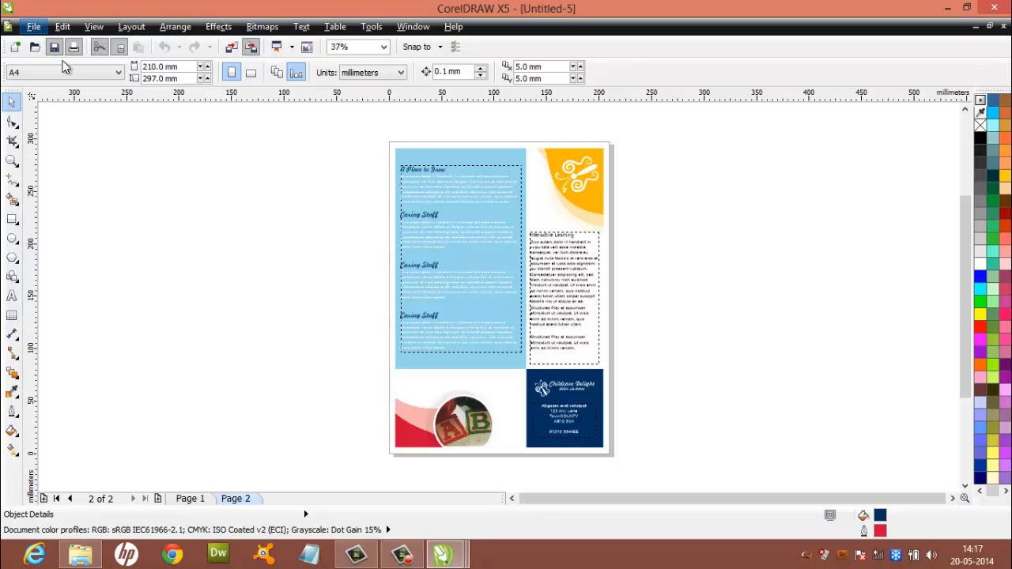
pyautogui.click(249, 223)
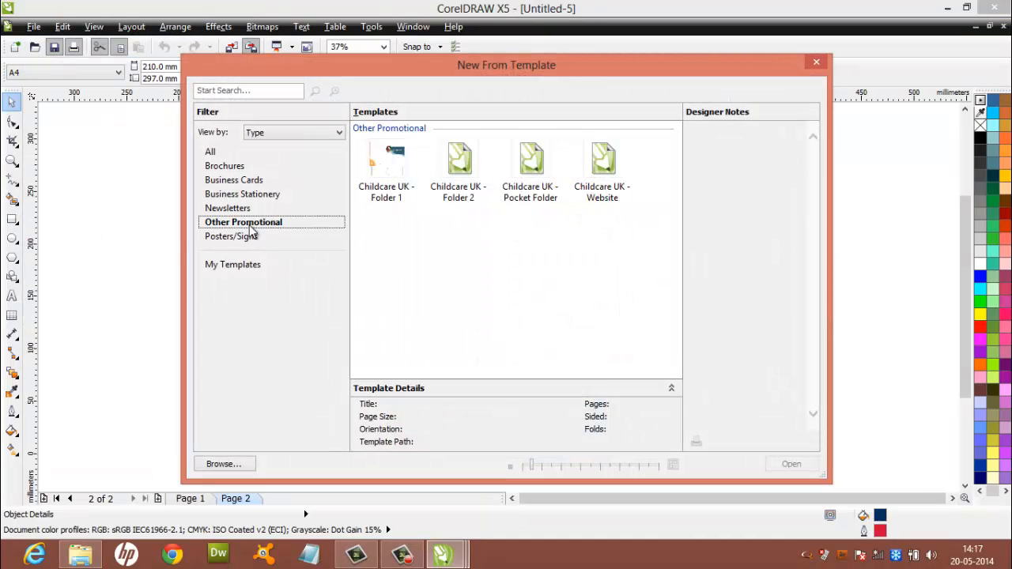
pyautogui.click(455, 193)
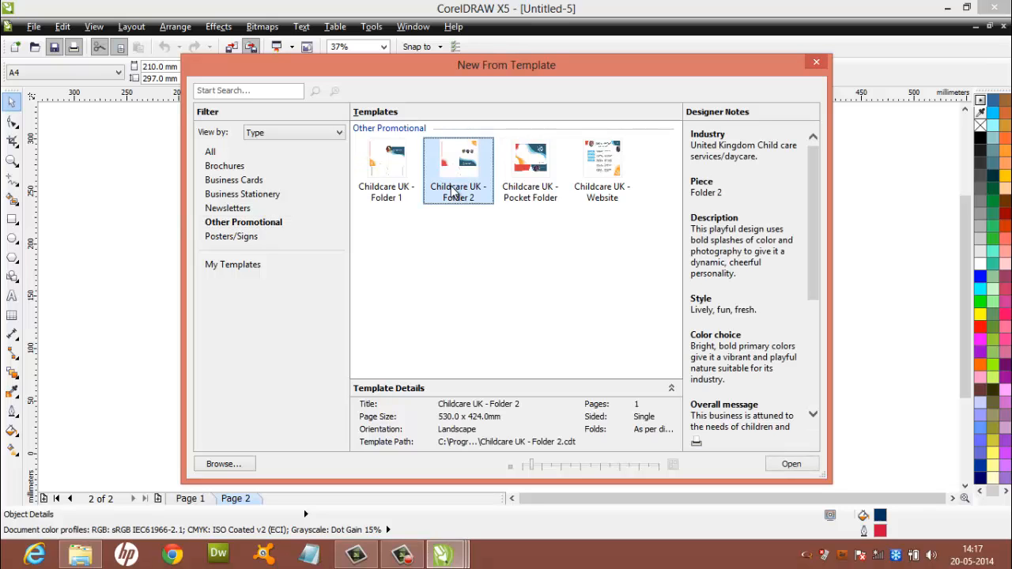
pyautogui.doubleClick(449, 189)
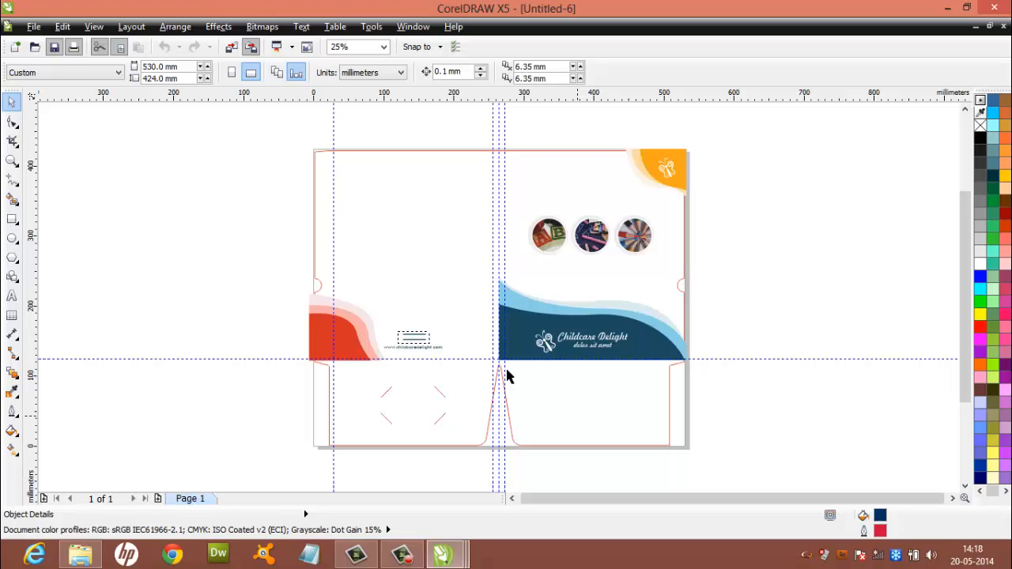
# - Create a new document from the second Childcare UK - Poster template in the Posters/Signs category
pyautogui.click(32, 26)
pyautogui.press('Escape')
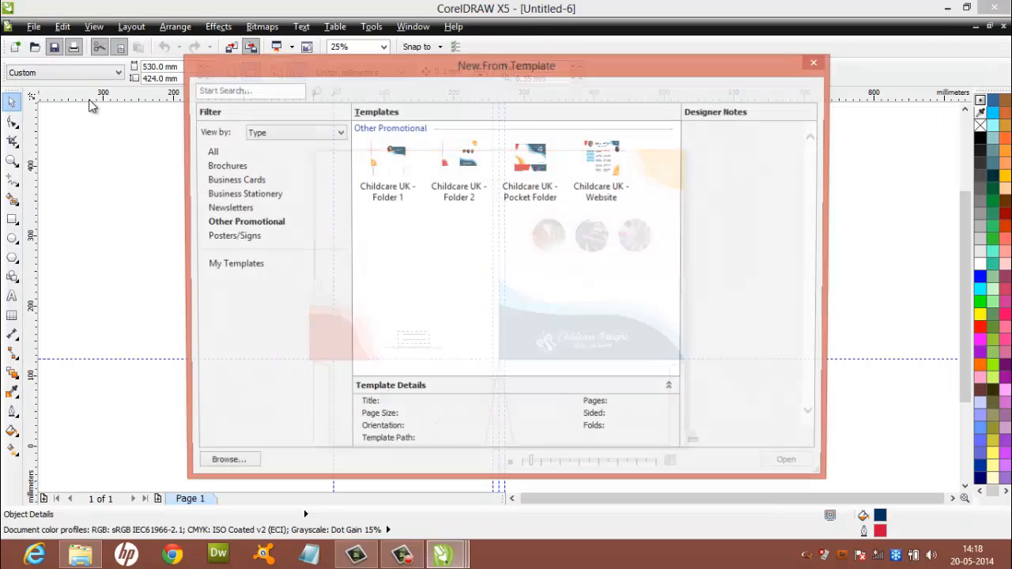
pyautogui.click(233, 239)
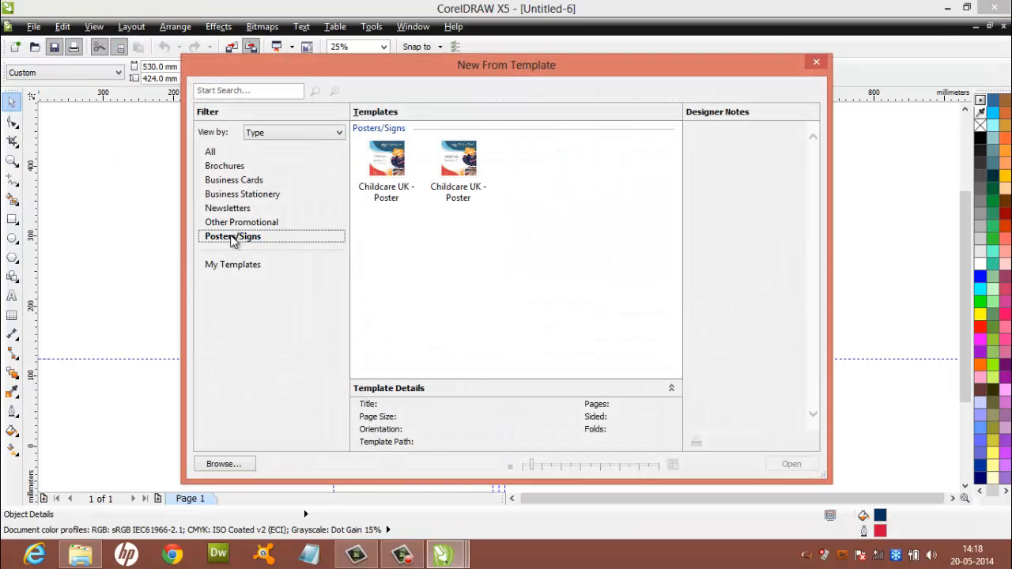
pyautogui.click(481, 169)
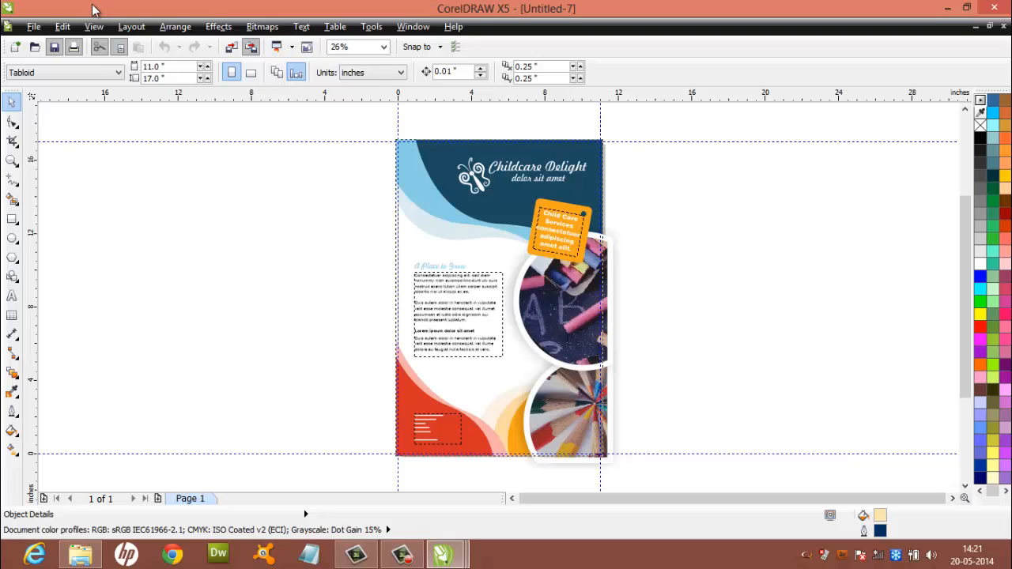
pyautogui.click(32, 28)
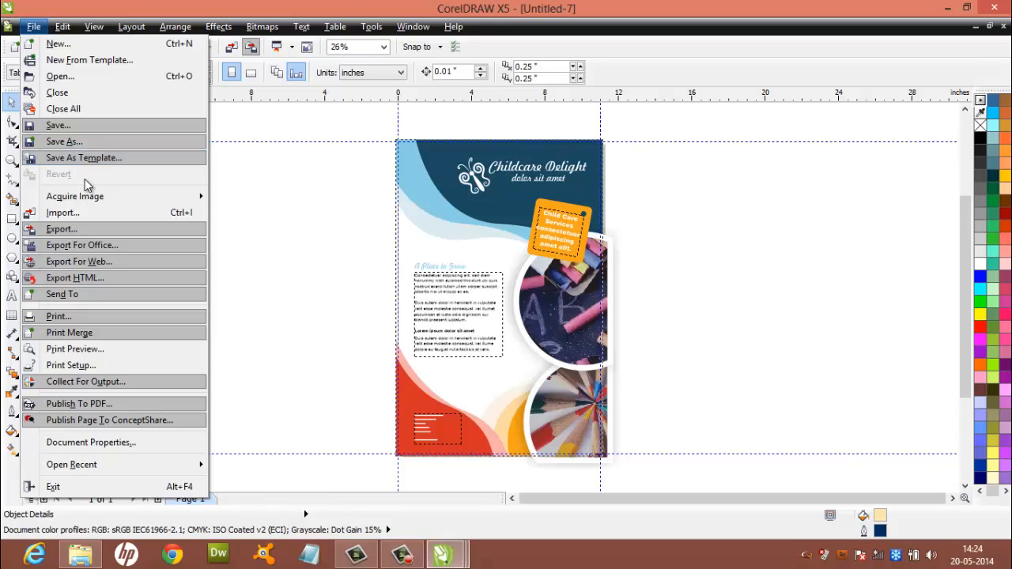
pyautogui.moveTo(89, 204)
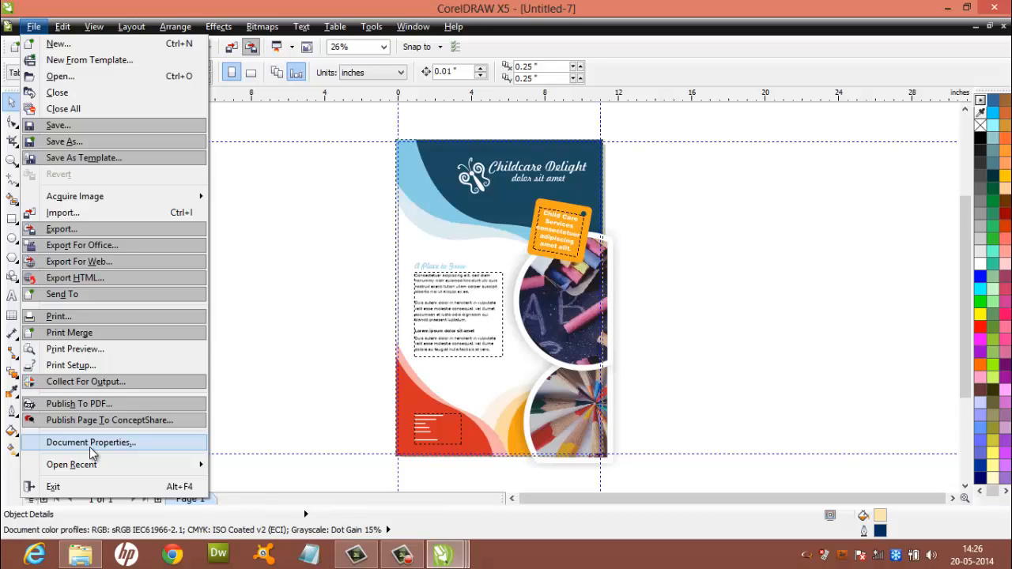
pyautogui.click(324, 388)
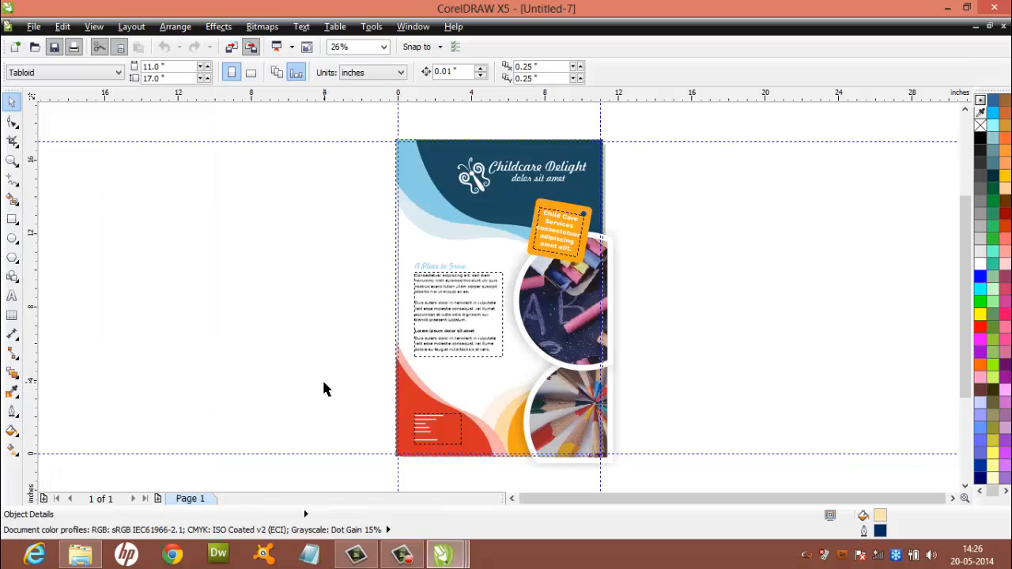